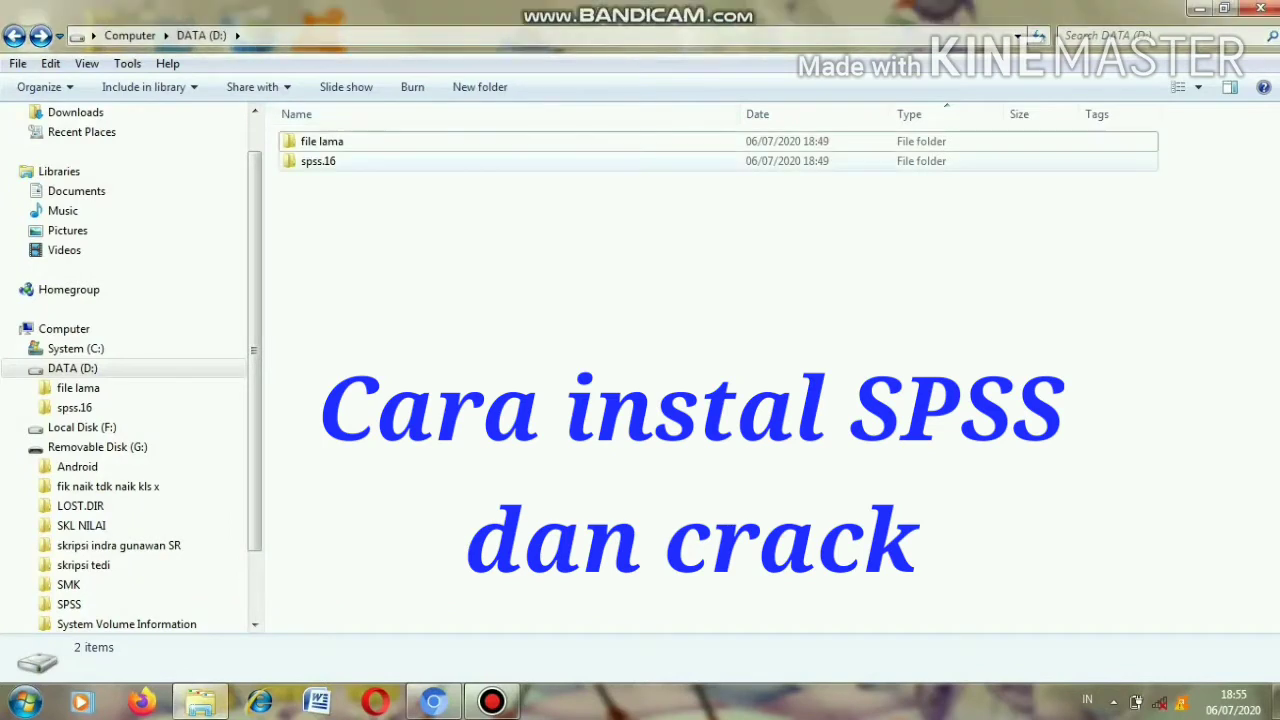
Open the spss.16 folder and extract SPSS 16.0.rar into its own SPSS 16.0 subfolder.
double_click(320, 161)
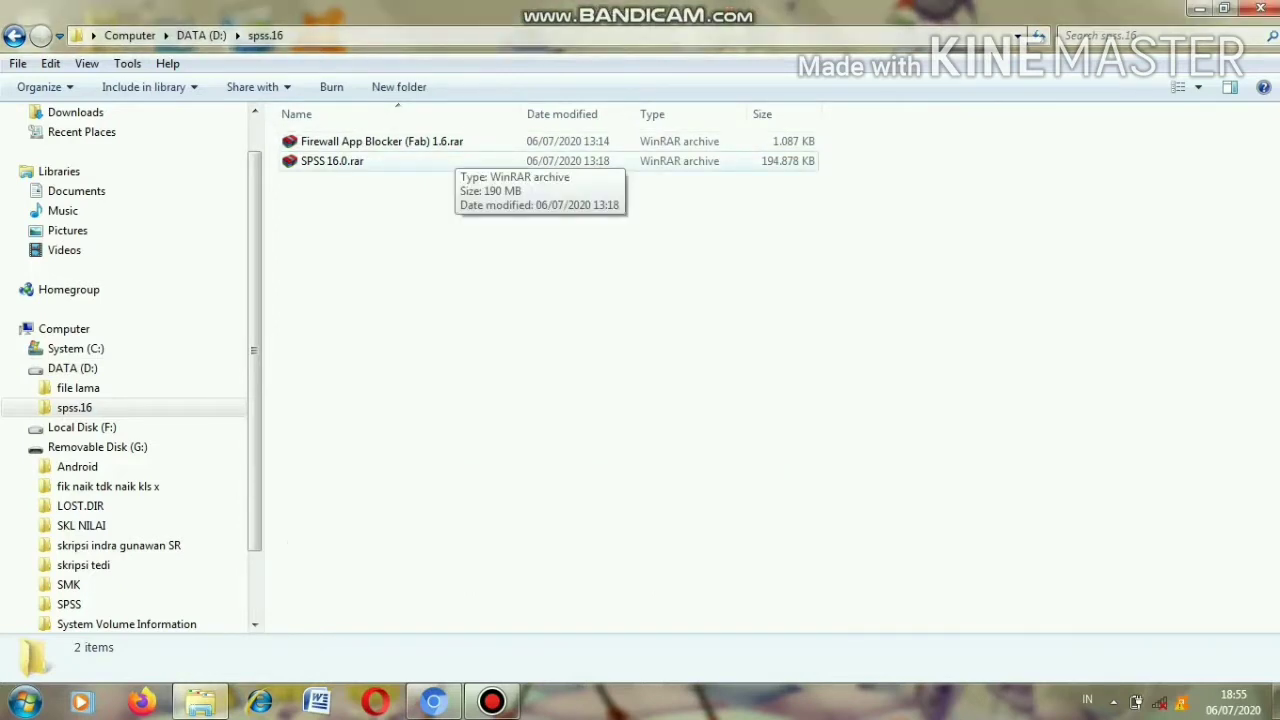
right_click(369, 170)
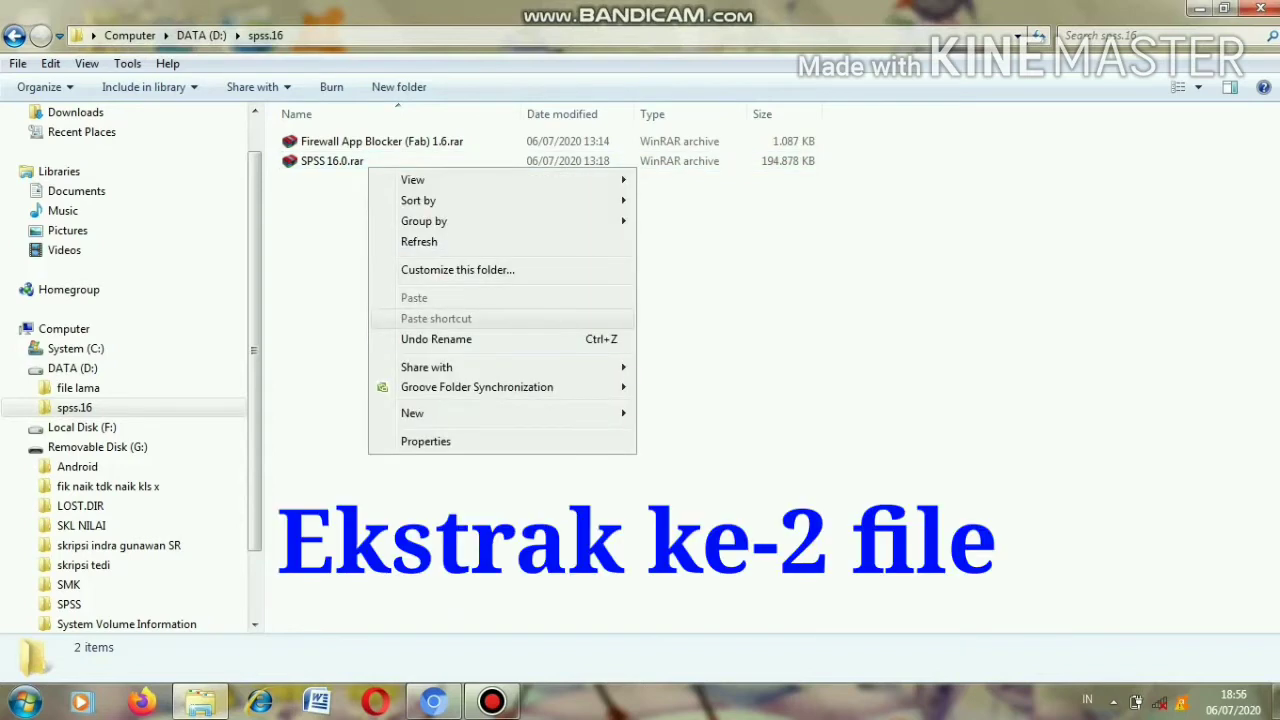
left_click(350, 162)
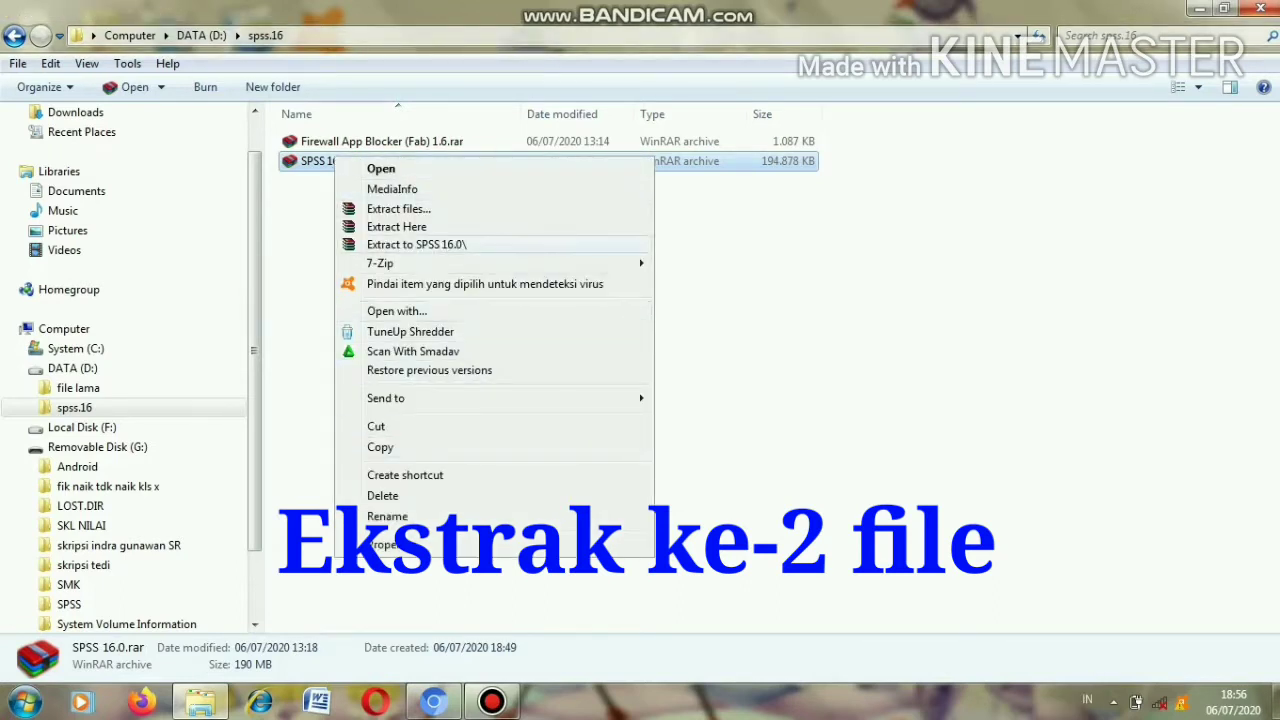
left_click(416, 245)
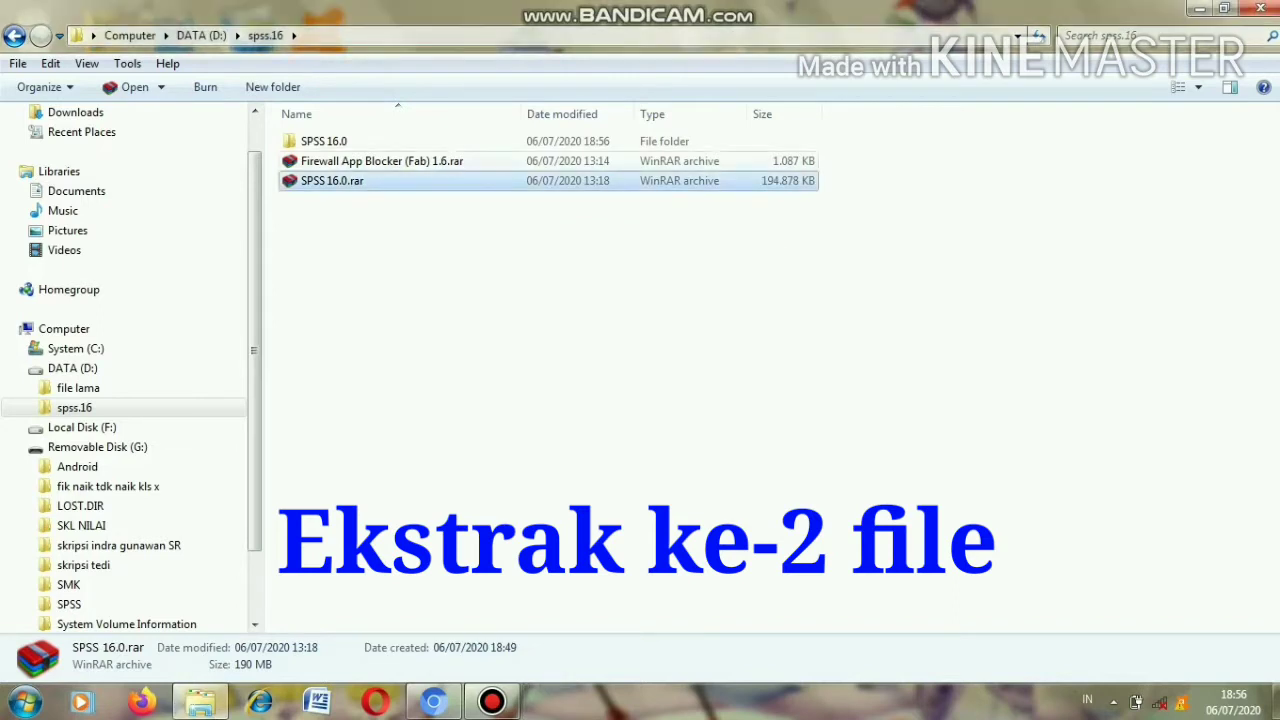
Extract Firewall App Blocker (Fab) 1.6.rar into its own subfolder named after the archive.
left_click(381, 161)
right_click(350, 160)
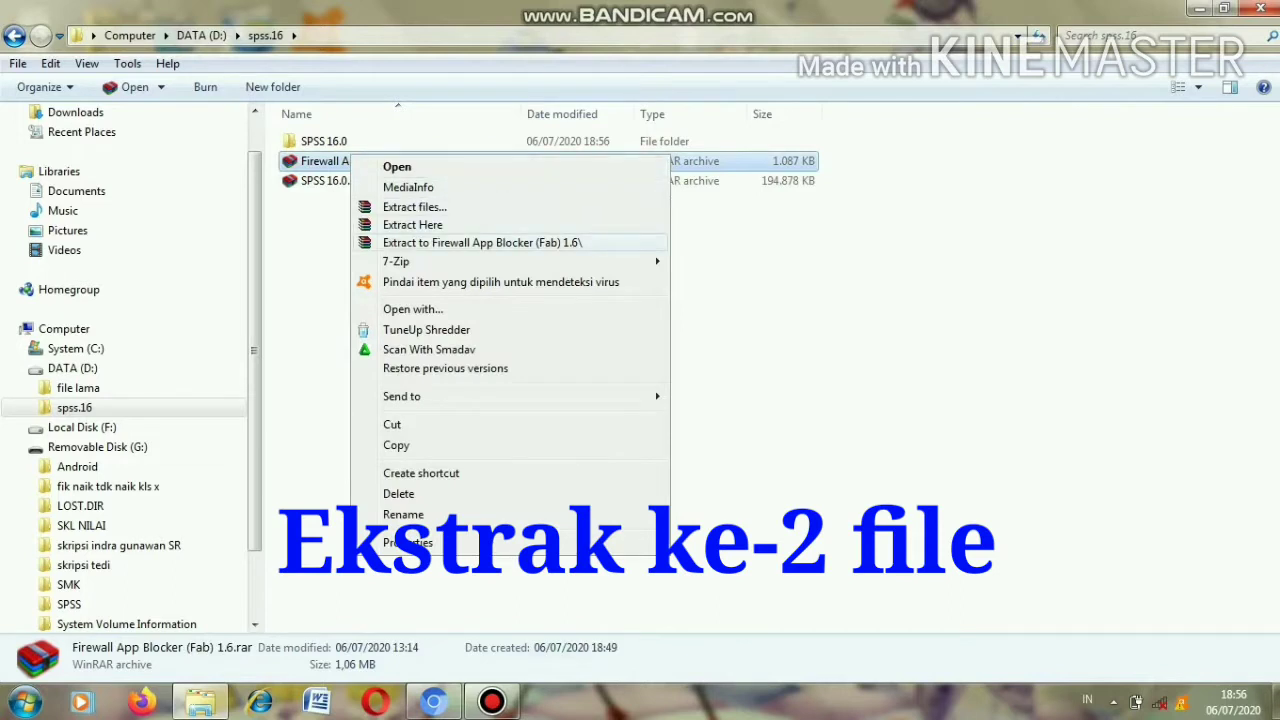
left_click(480, 242)
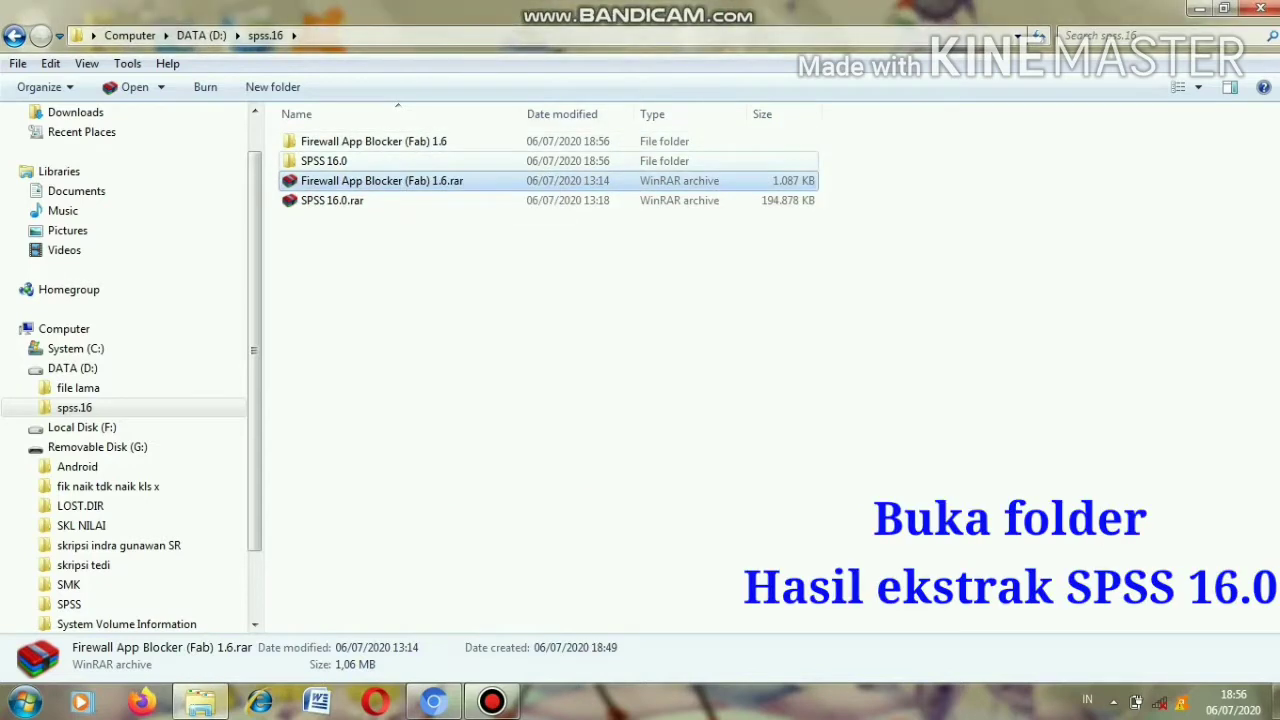
Open the extracted SPSS 16.0 folder and the SPSS 16.0 folder inside it to reach the setup files.
left_click(324, 161)
key("Return")
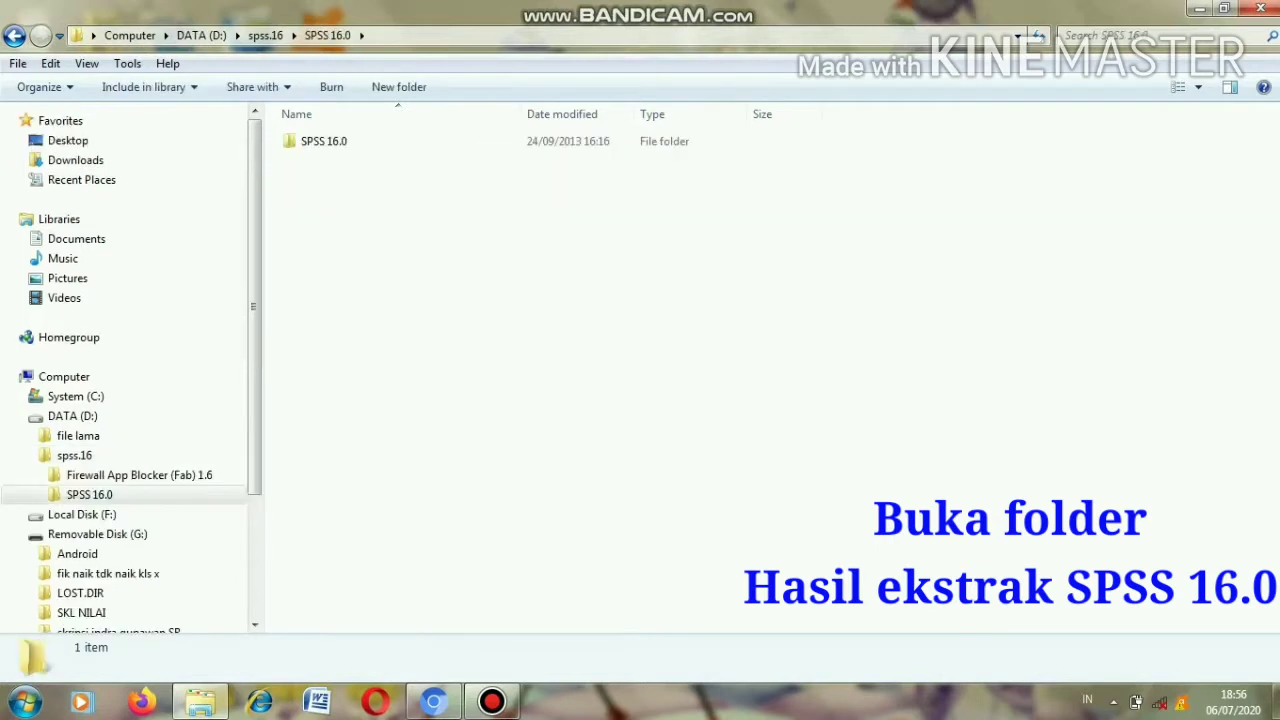
left_click(324, 141)
key("Return")
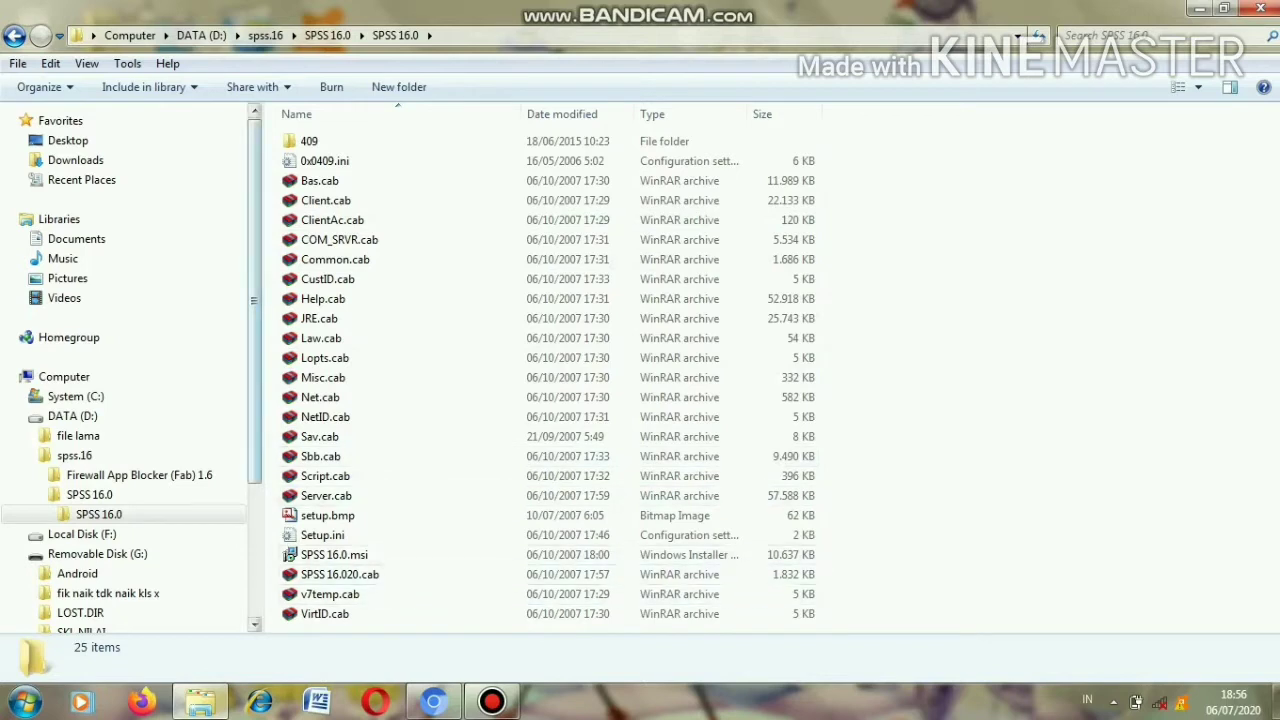
Start the installation from the Windows Installer package SPSS 16.0.msi.
left_click_drag(254, 400, 254, 489)
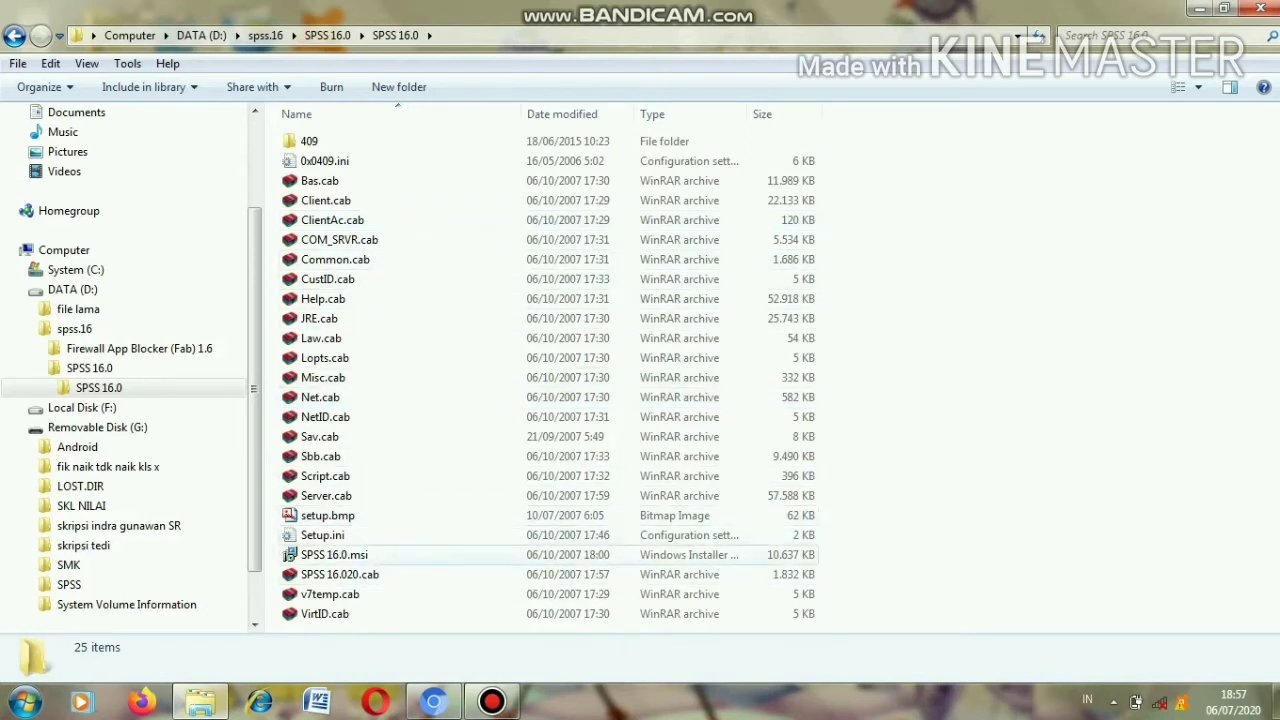
left_click(334, 555)
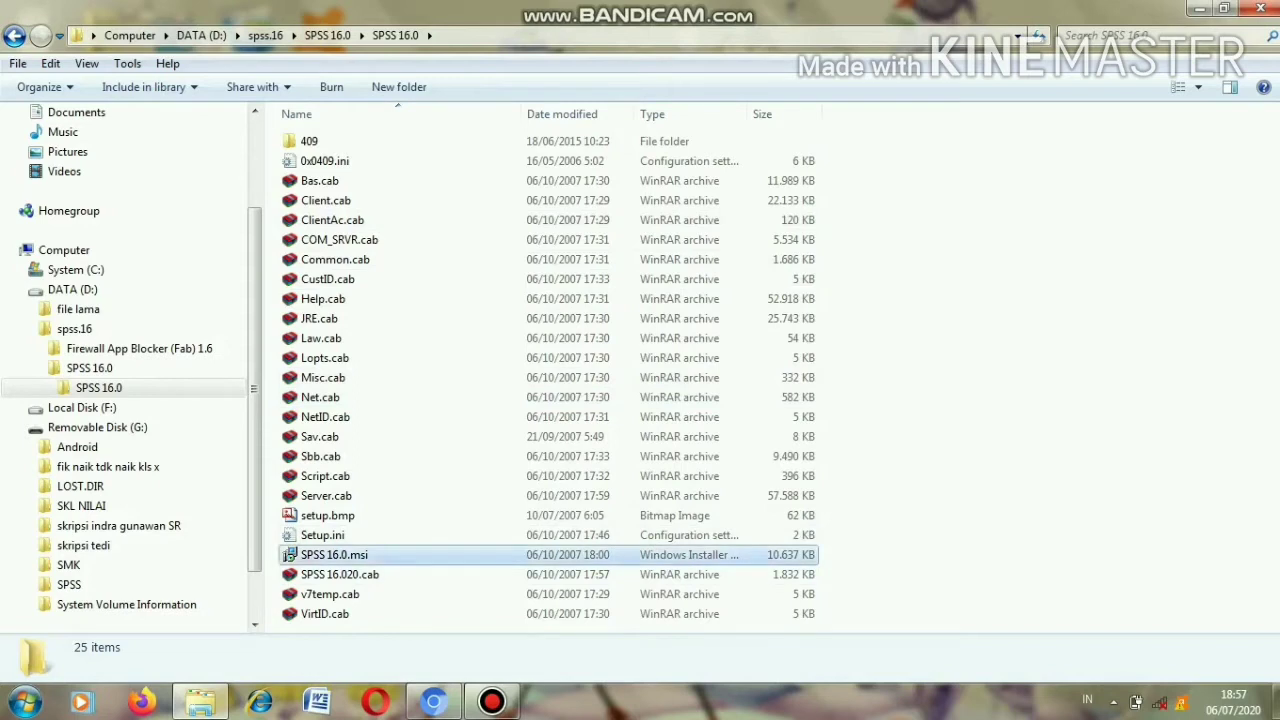
key("Down")
key("Down")
key("Down")
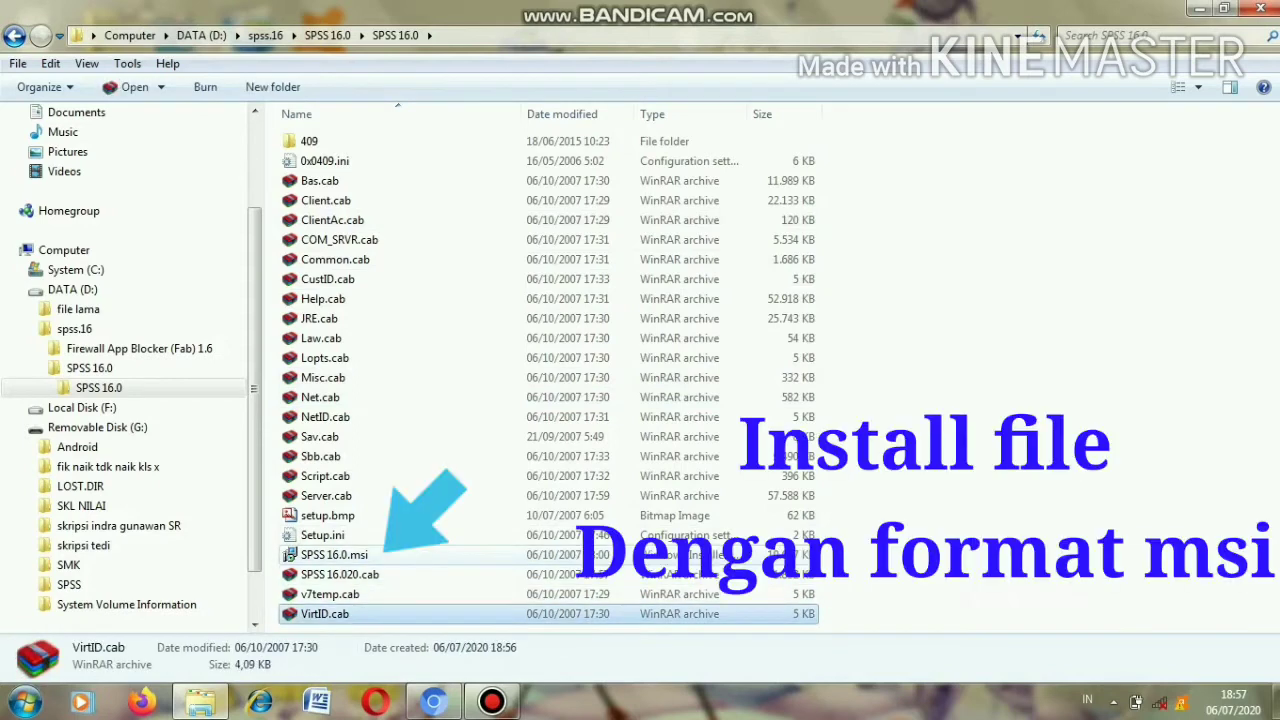
left_click(334, 555)
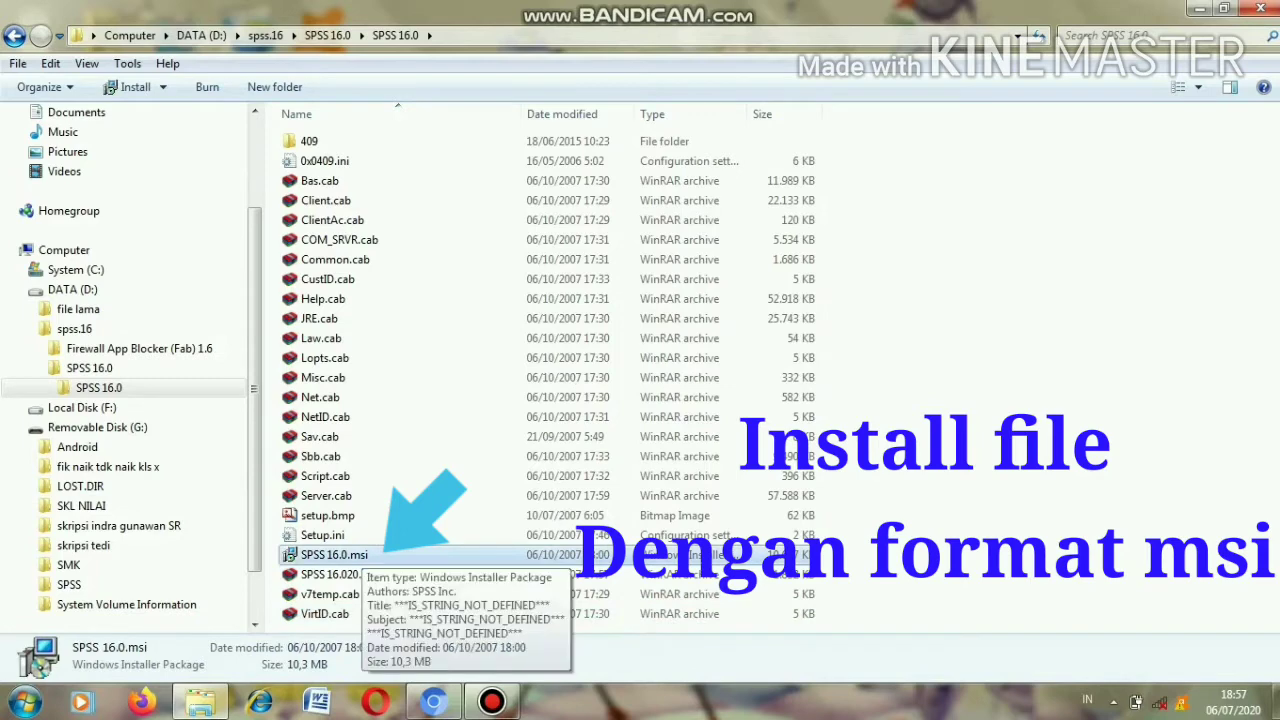
right_click(362, 552)
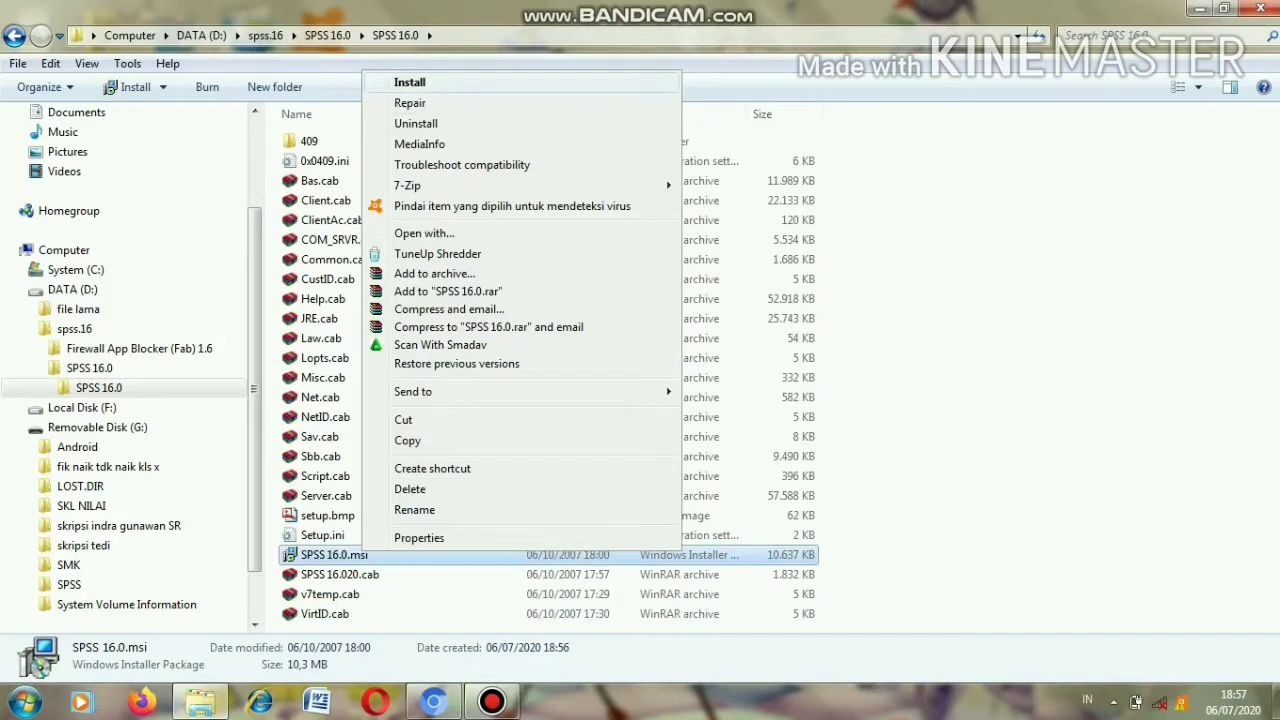
left_click(410, 82)
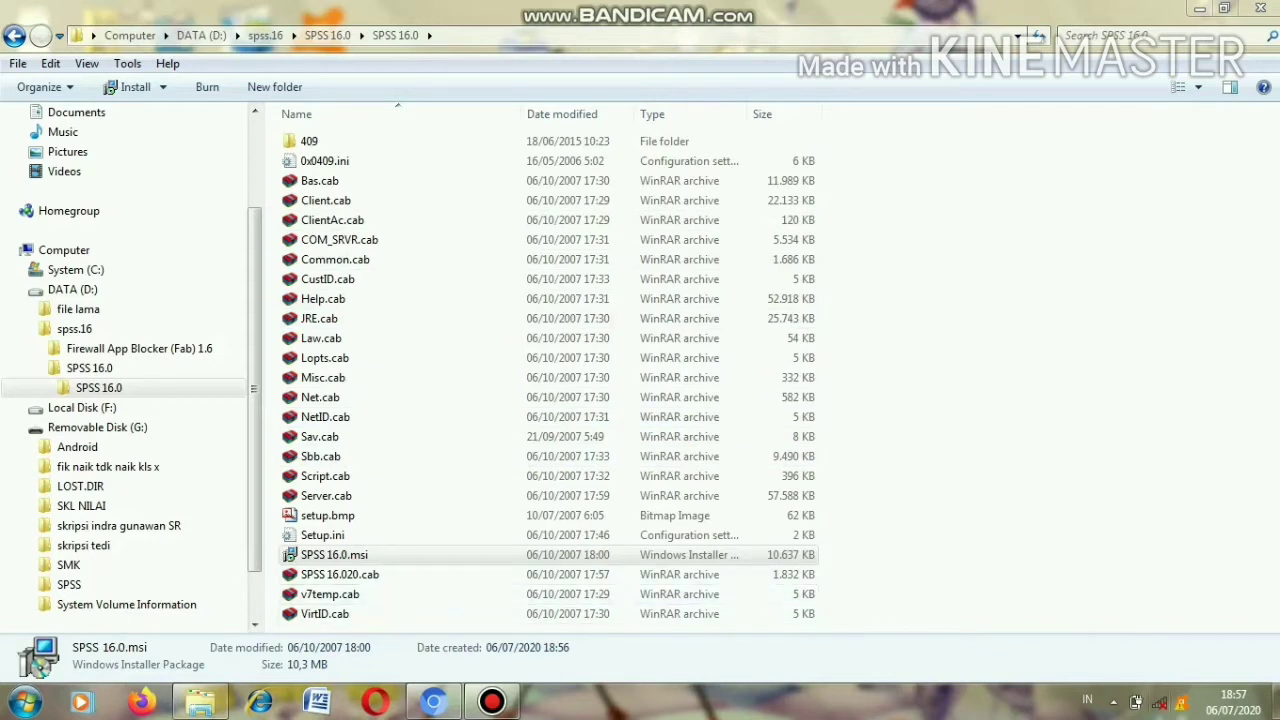
left_click(1113, 701)
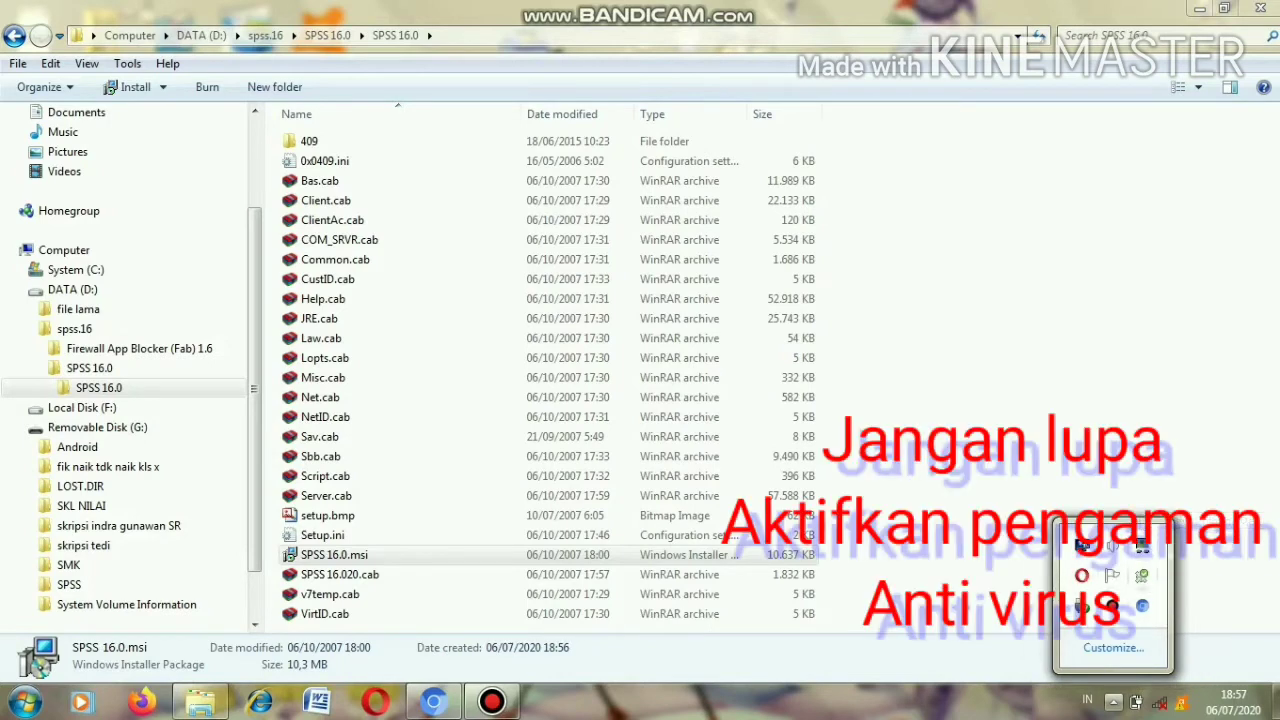
left_click(916, 505)
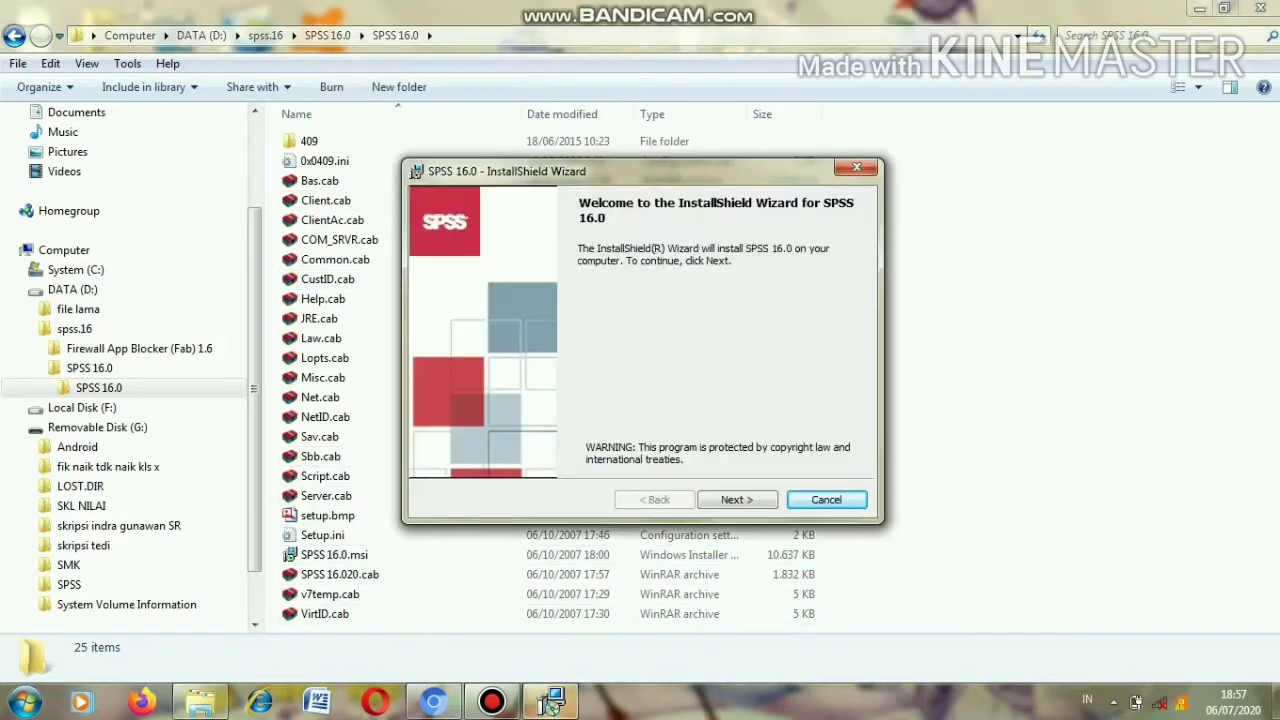
Accept the terms of the license agreement in the SPSS 16.0 wizard and continue past the ReadMe information.
left_click(737, 500)
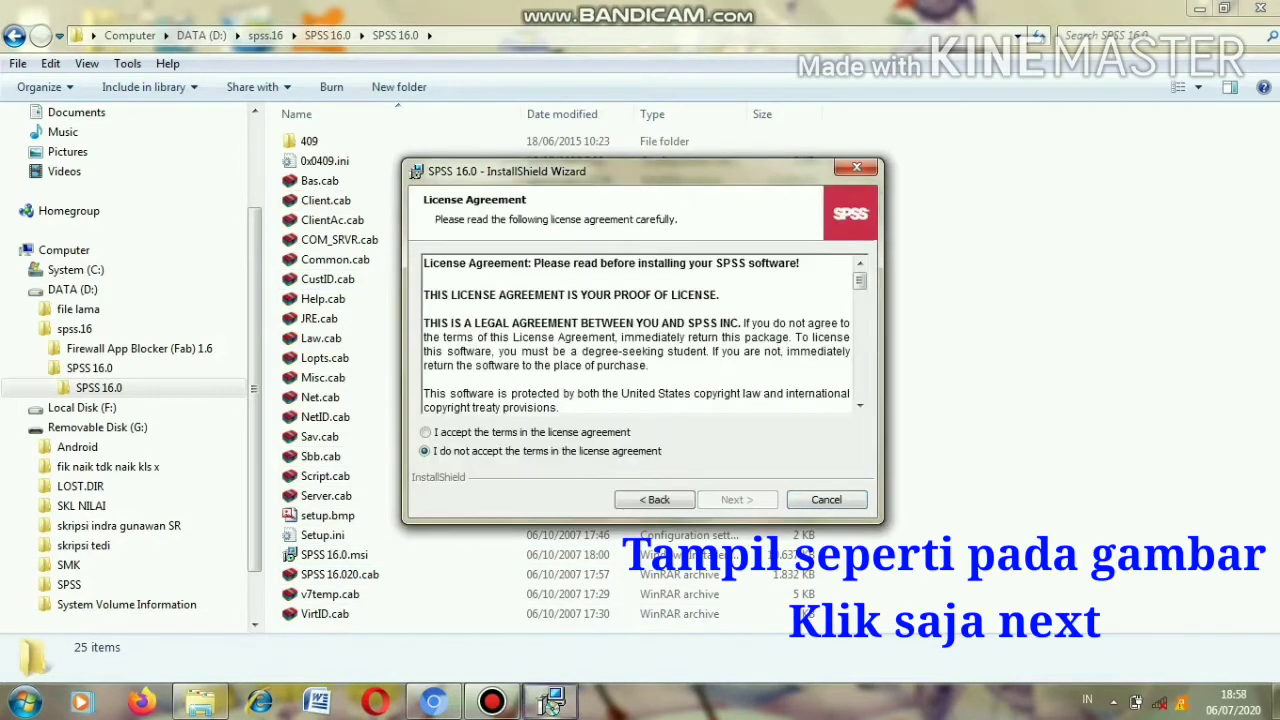
left_click(426, 433)
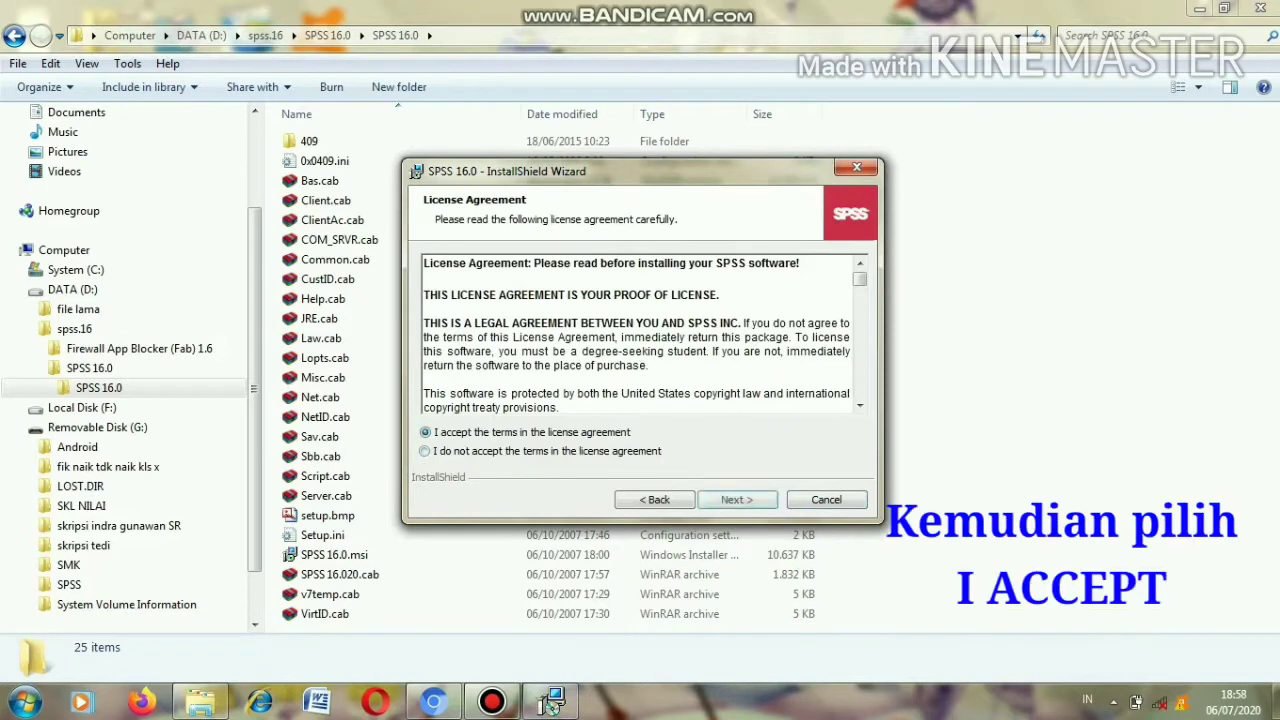
left_click(737, 500)
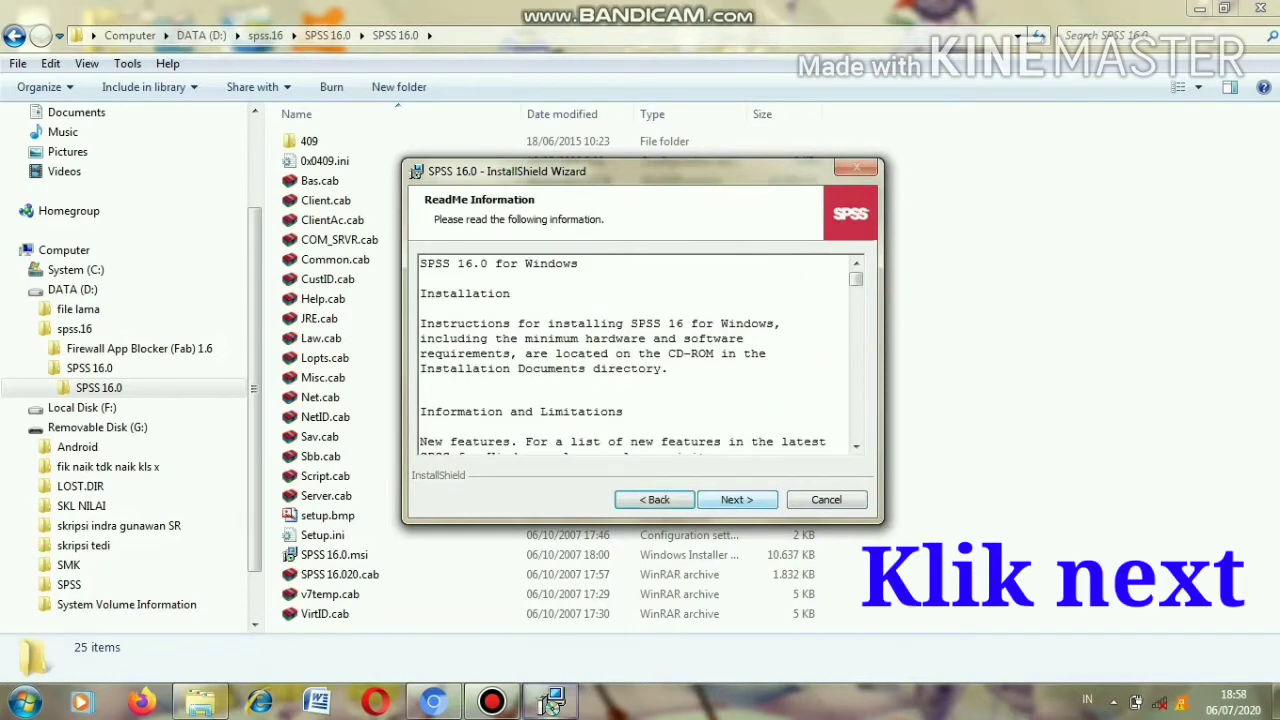
left_click(737, 500)
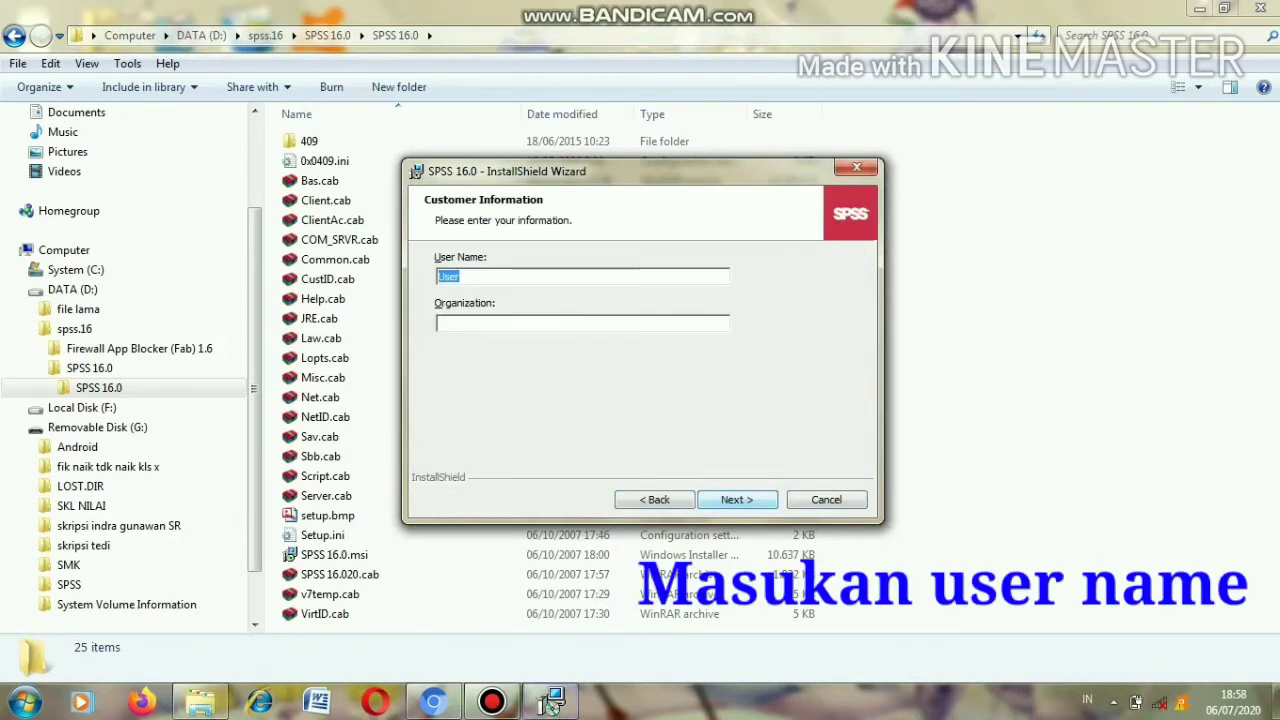
Enter the user's name in the customer information, keep the default destination folder and begin installing SPSS 16.0.
type("tedi")
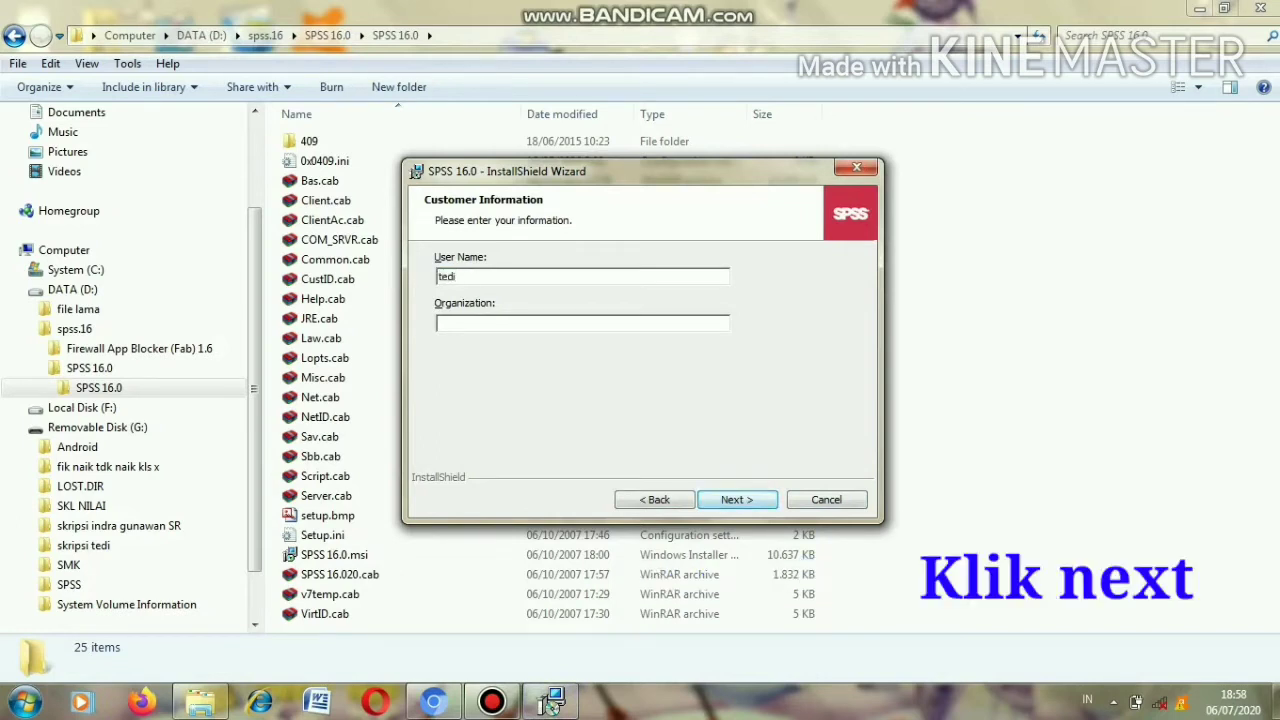
key("Return")
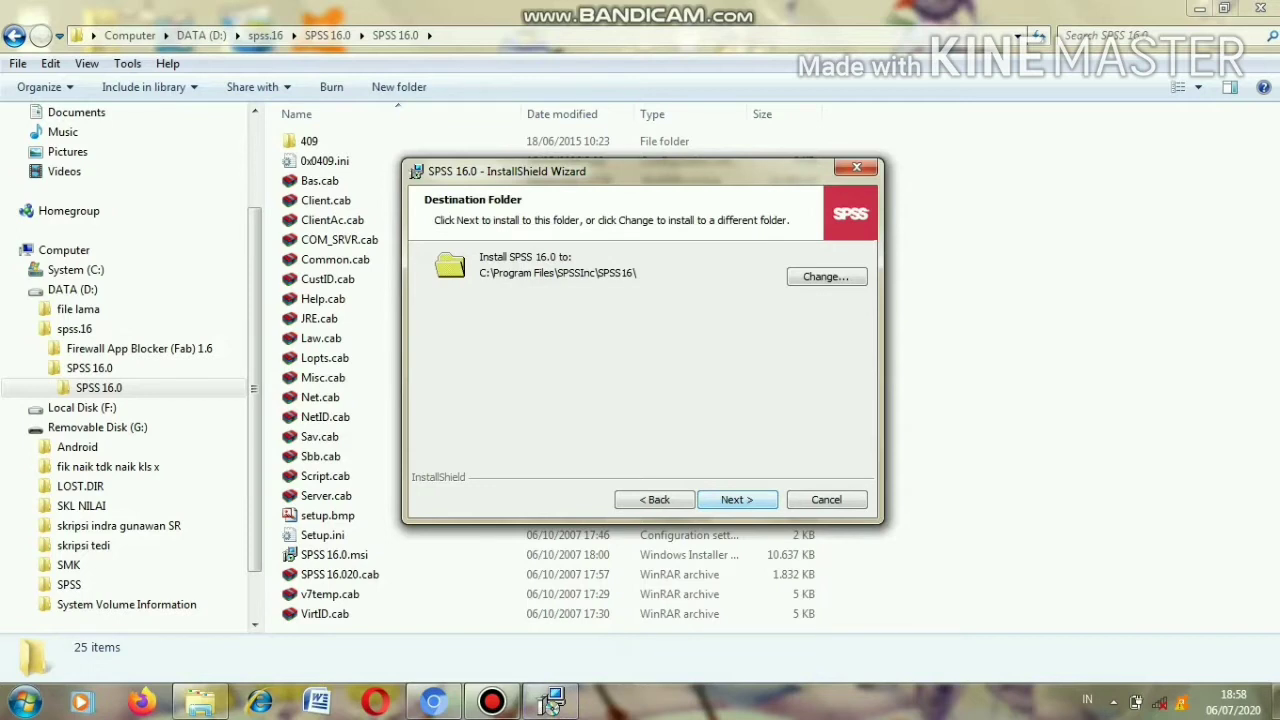
key("Return")
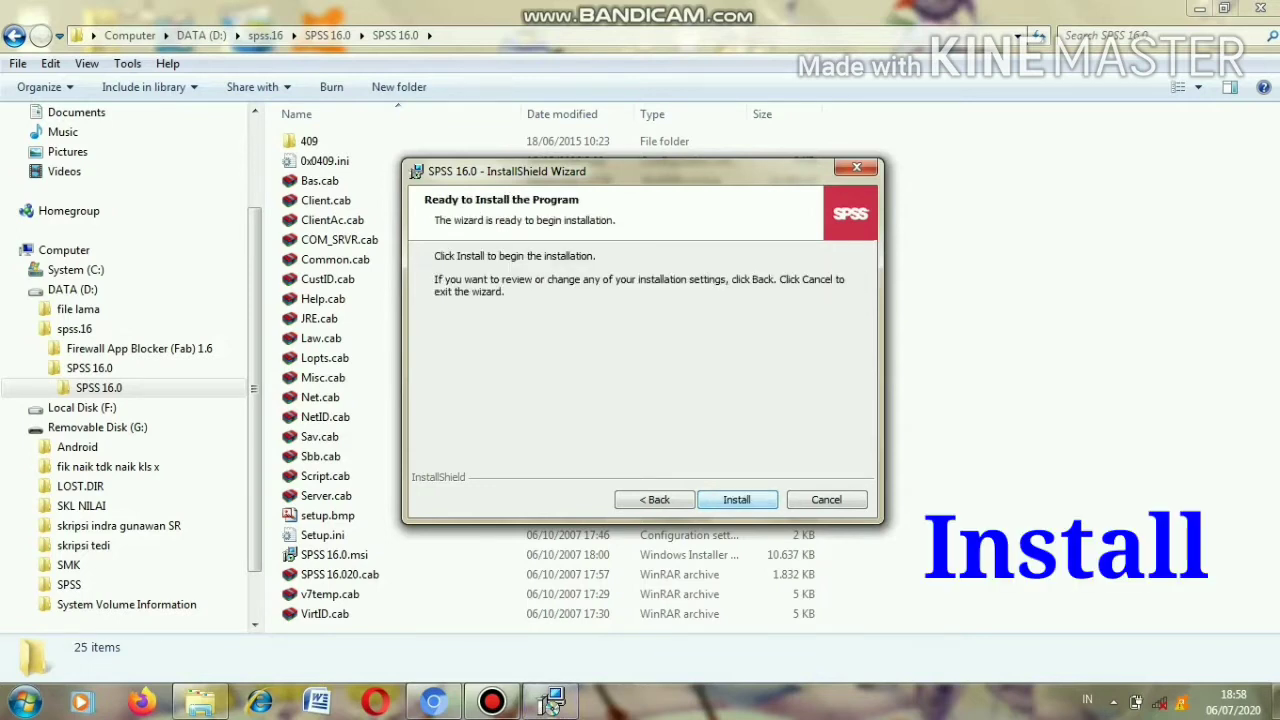
key("Return")
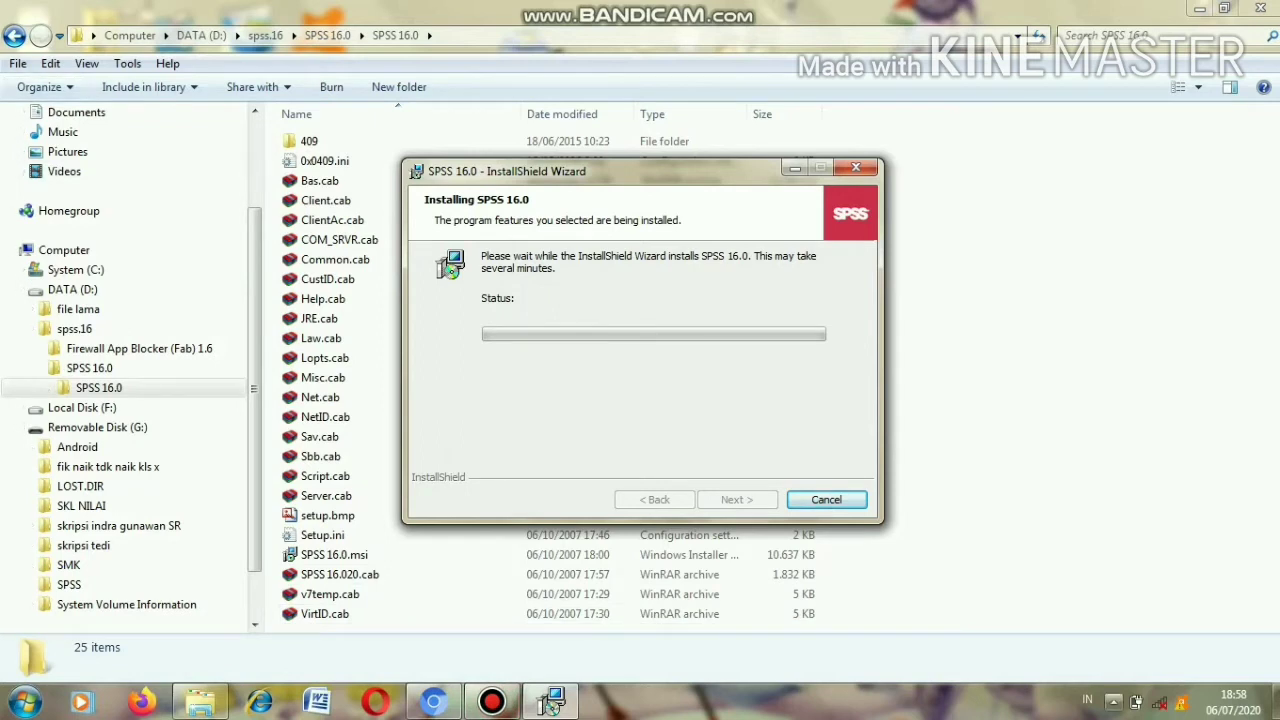
left_click(1113, 700)
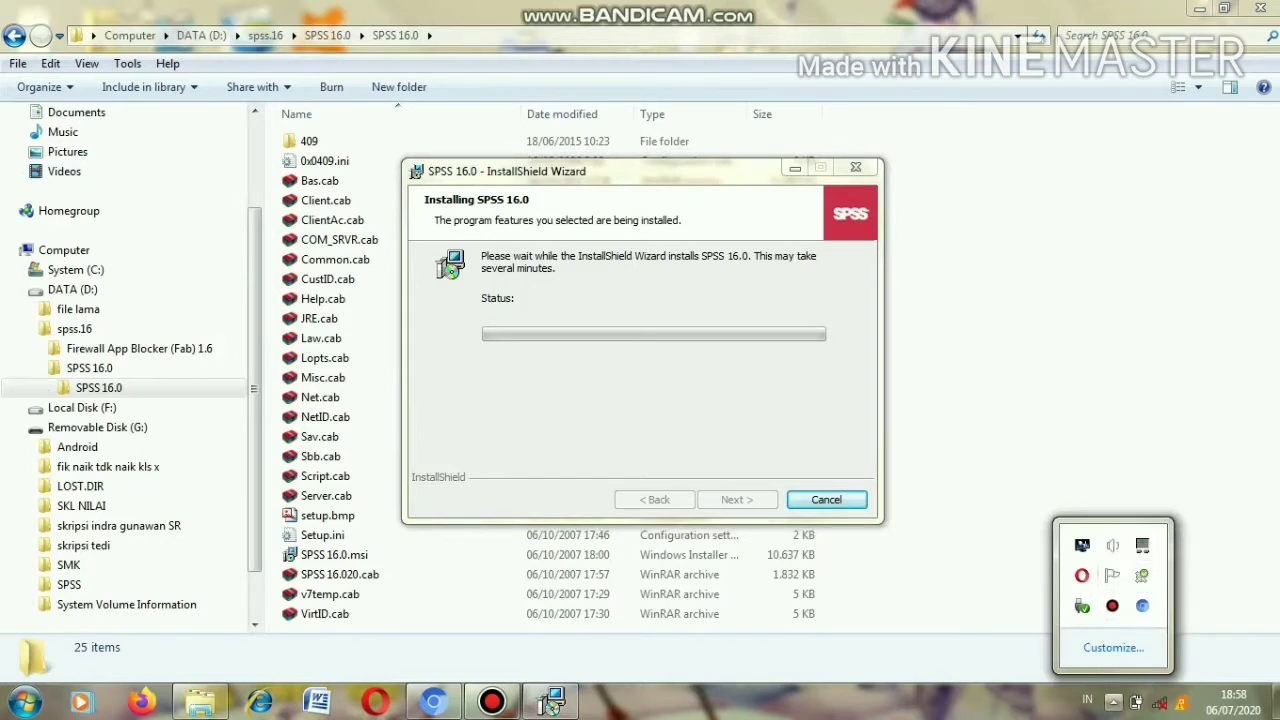
left_click(1113, 702)
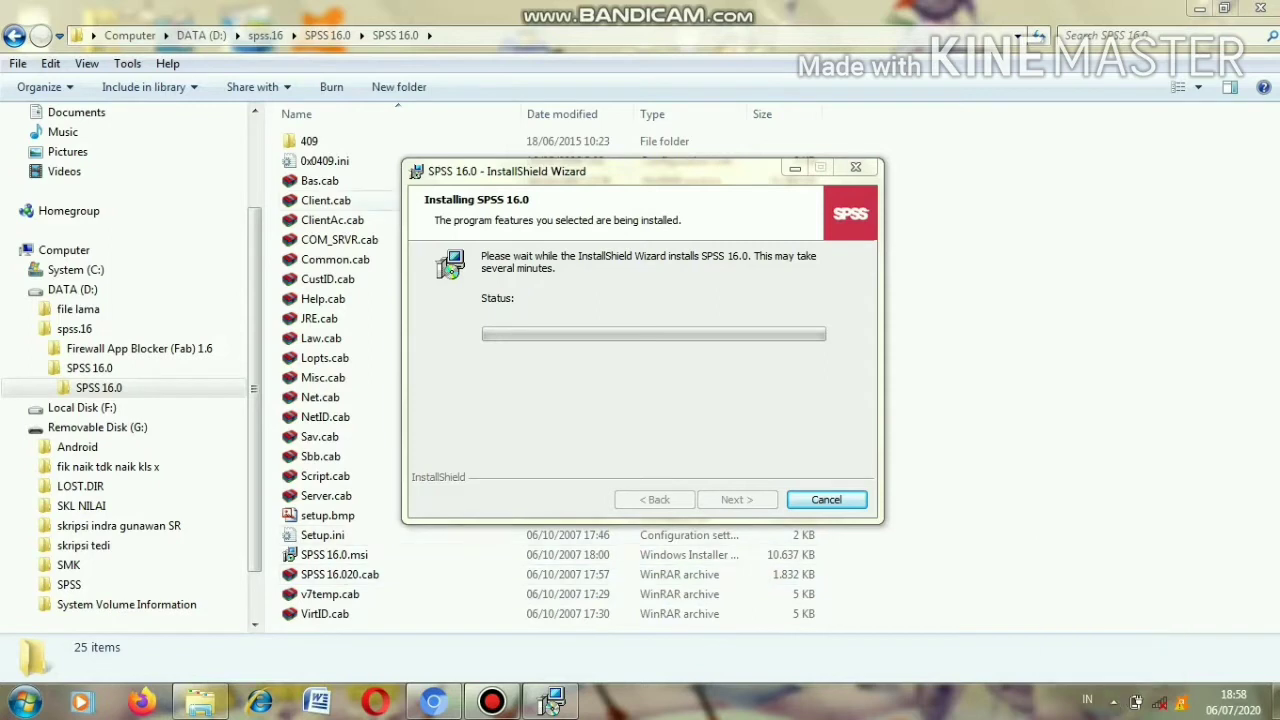
Return to the spss.16 folder and open the Fab folder inside the extracted Firewall App Blocker (Fab) 1.6 folder.
left_click(14, 36)
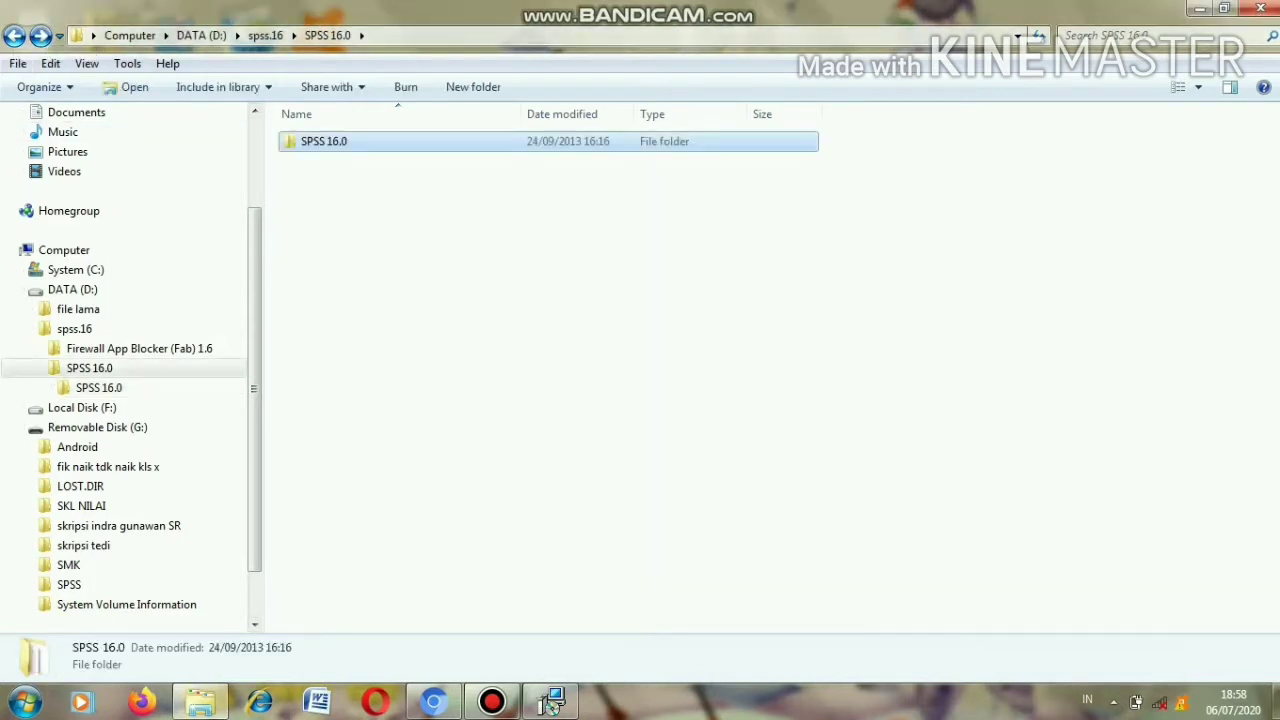
left_click(14, 36)
key("Up")
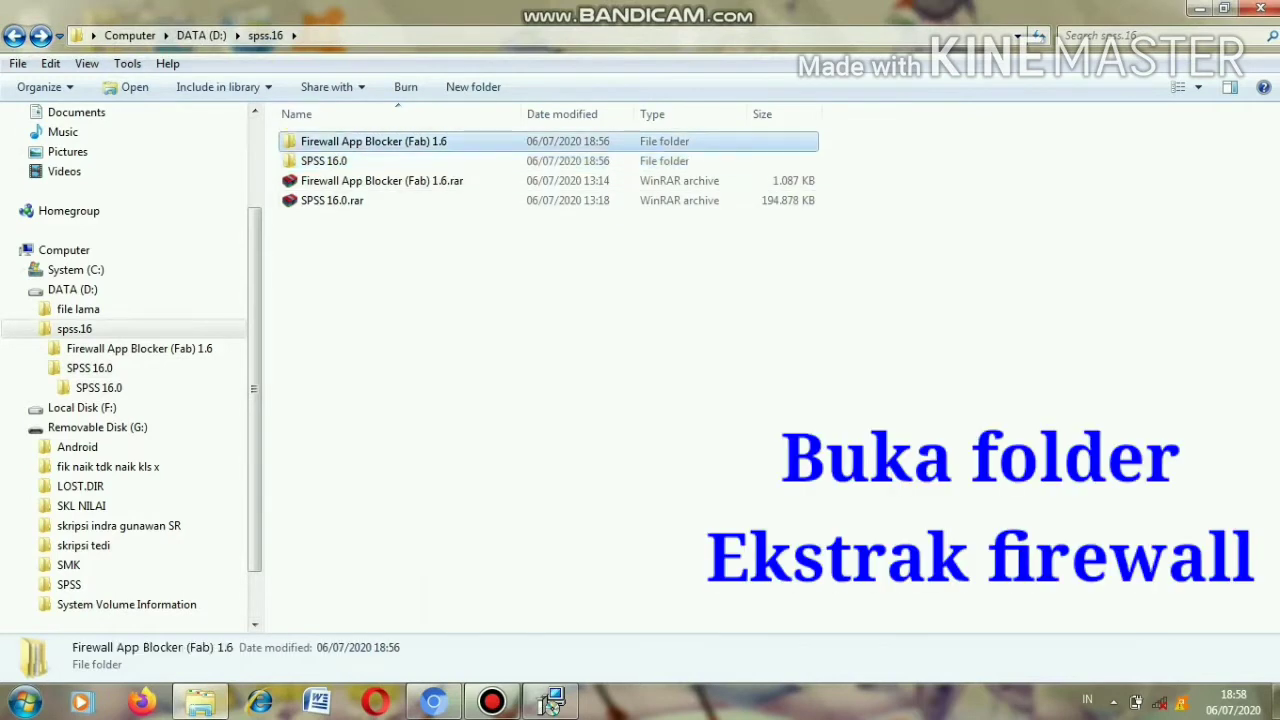
key("Return")
key("Down")
key("Return")
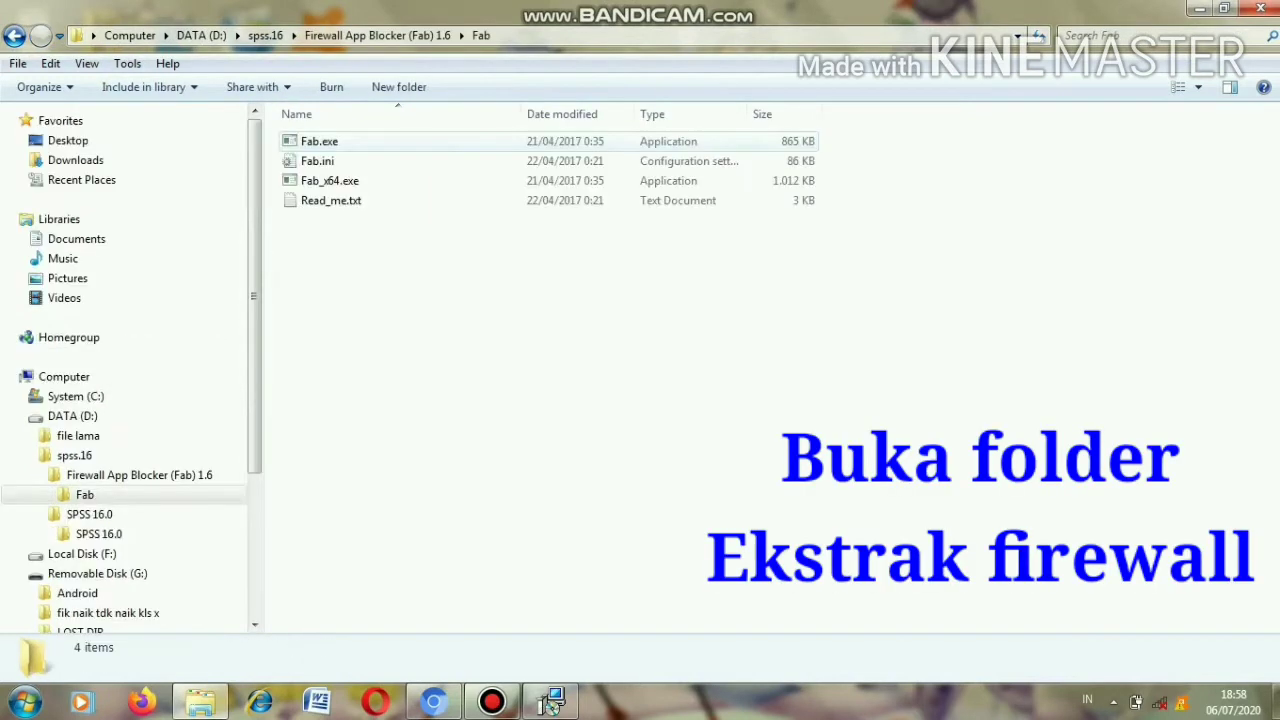
Try to run the 64-bit version of Firewall App Blocker, Fab_x64.exe.
left_click(330, 181)
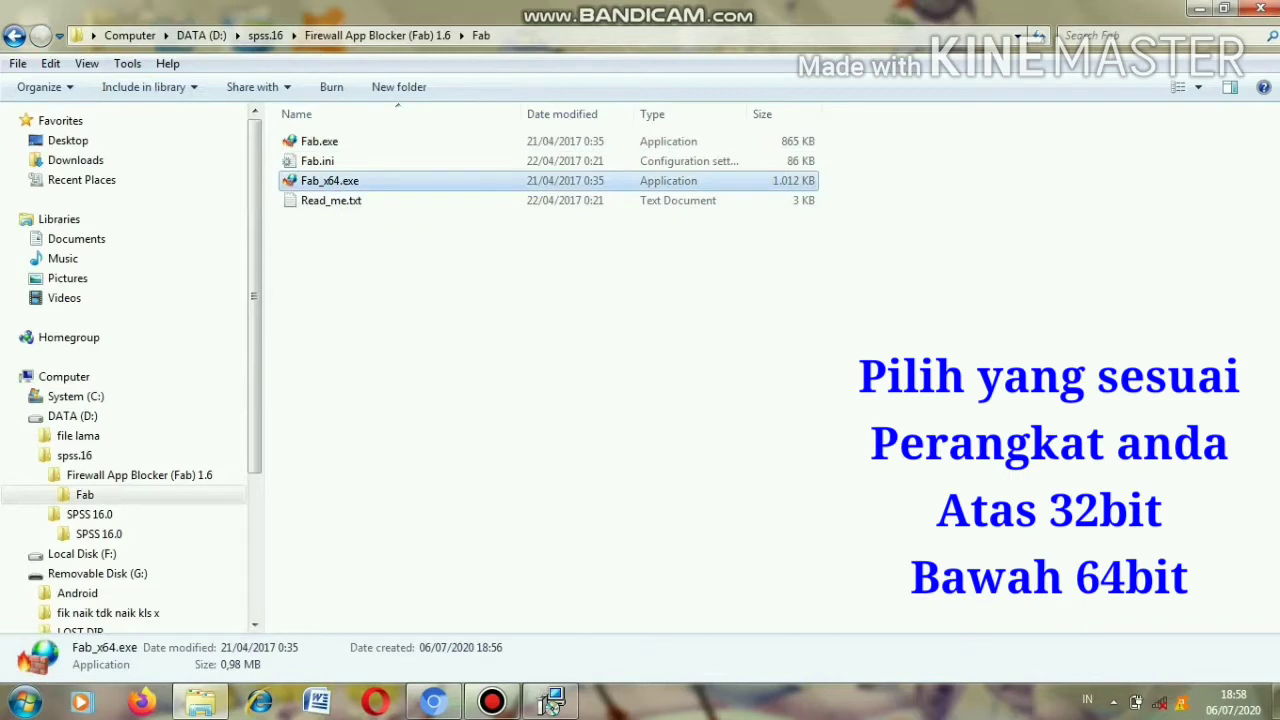
key("Return")
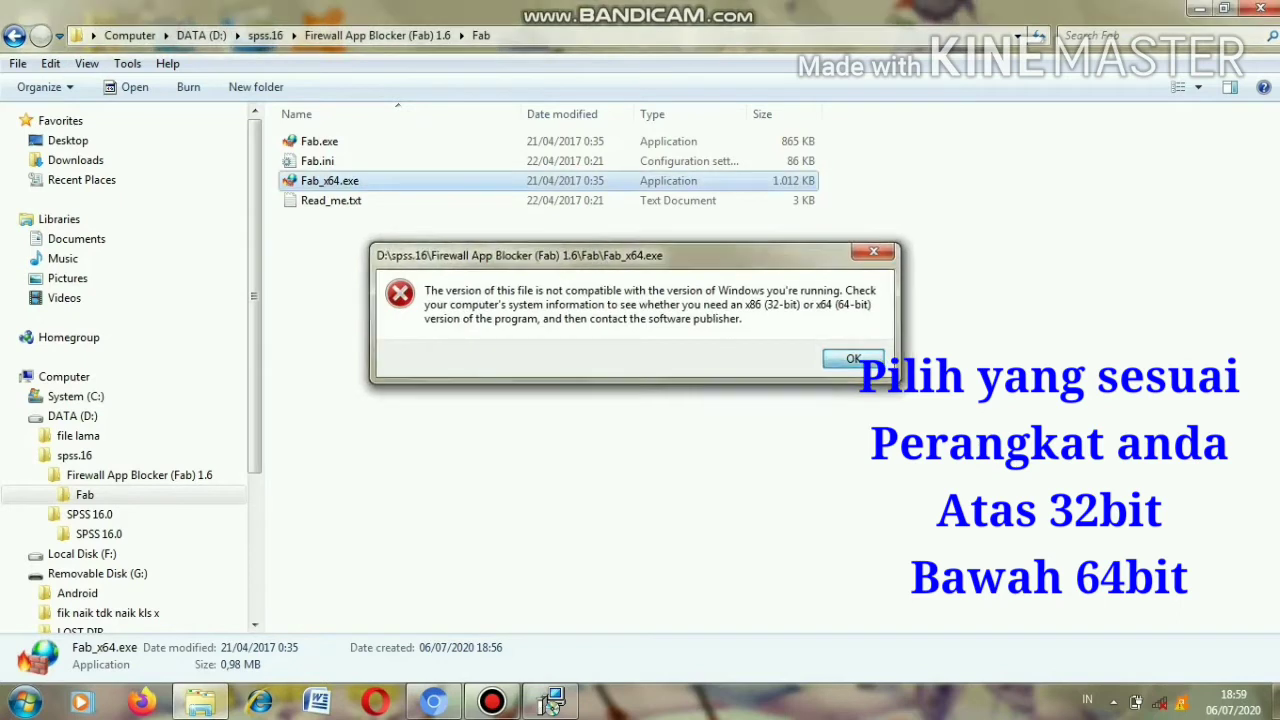
key("Return")
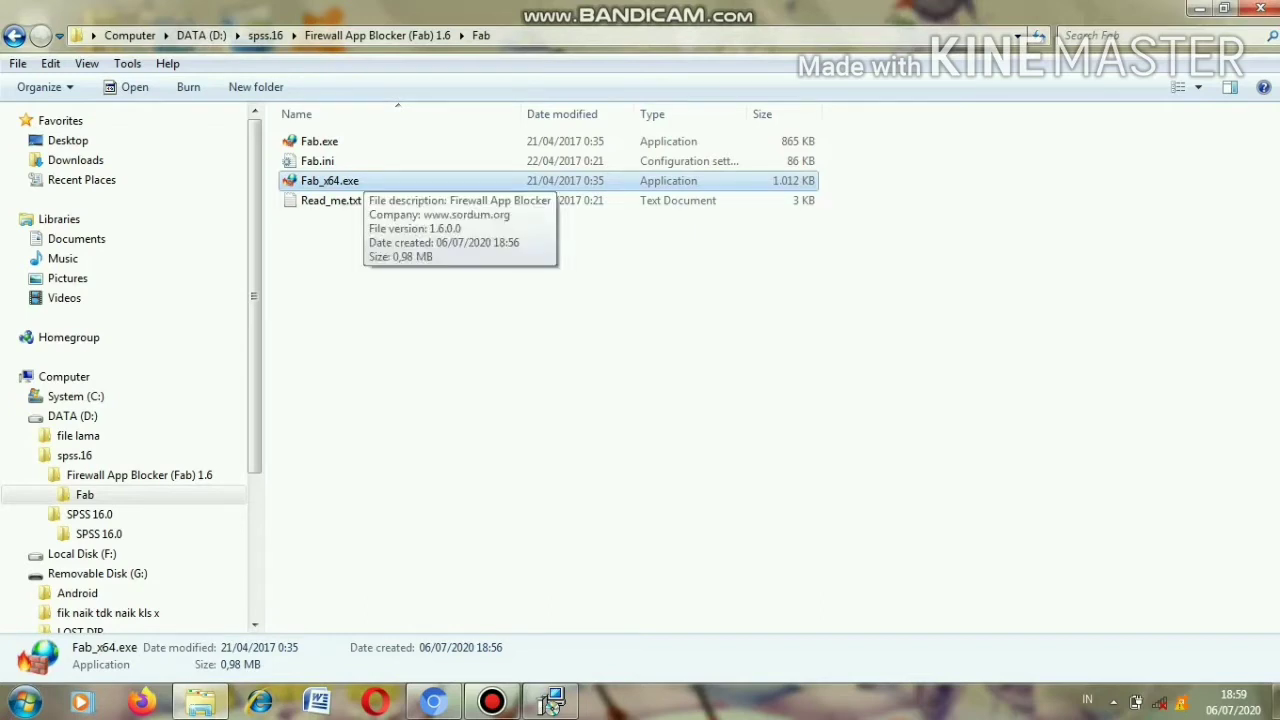
key("F2")
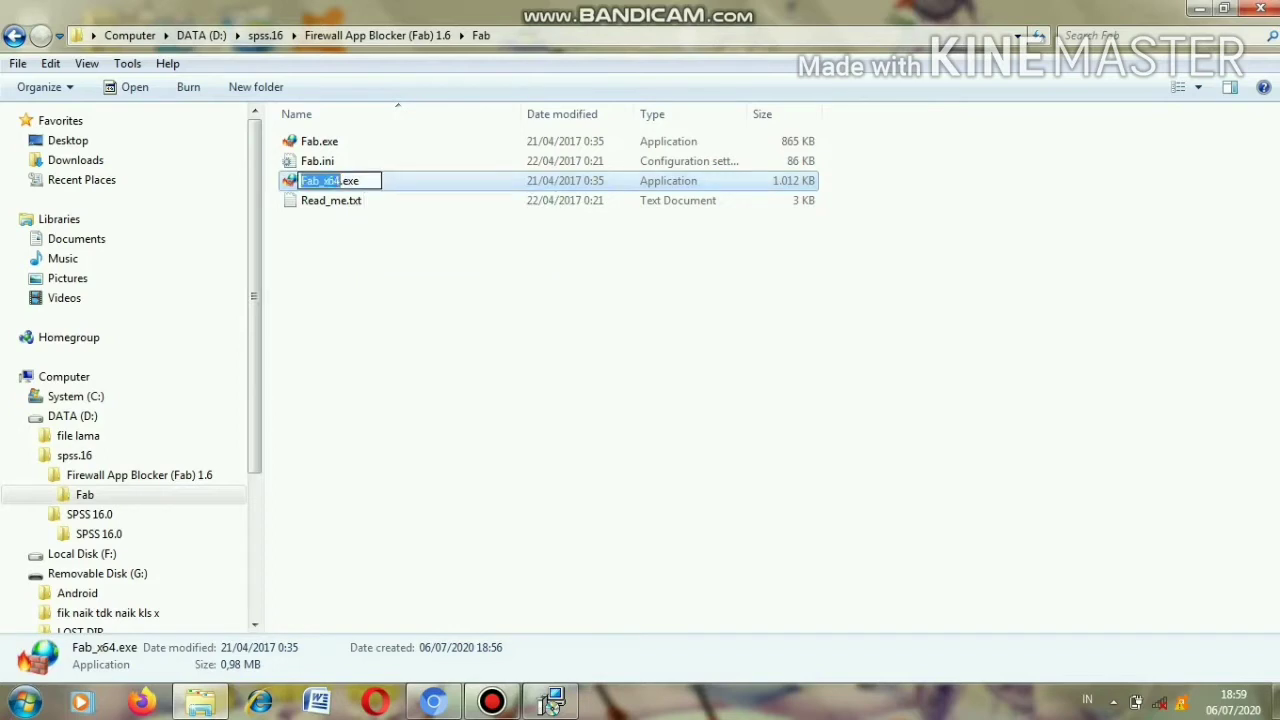
key("Escape")
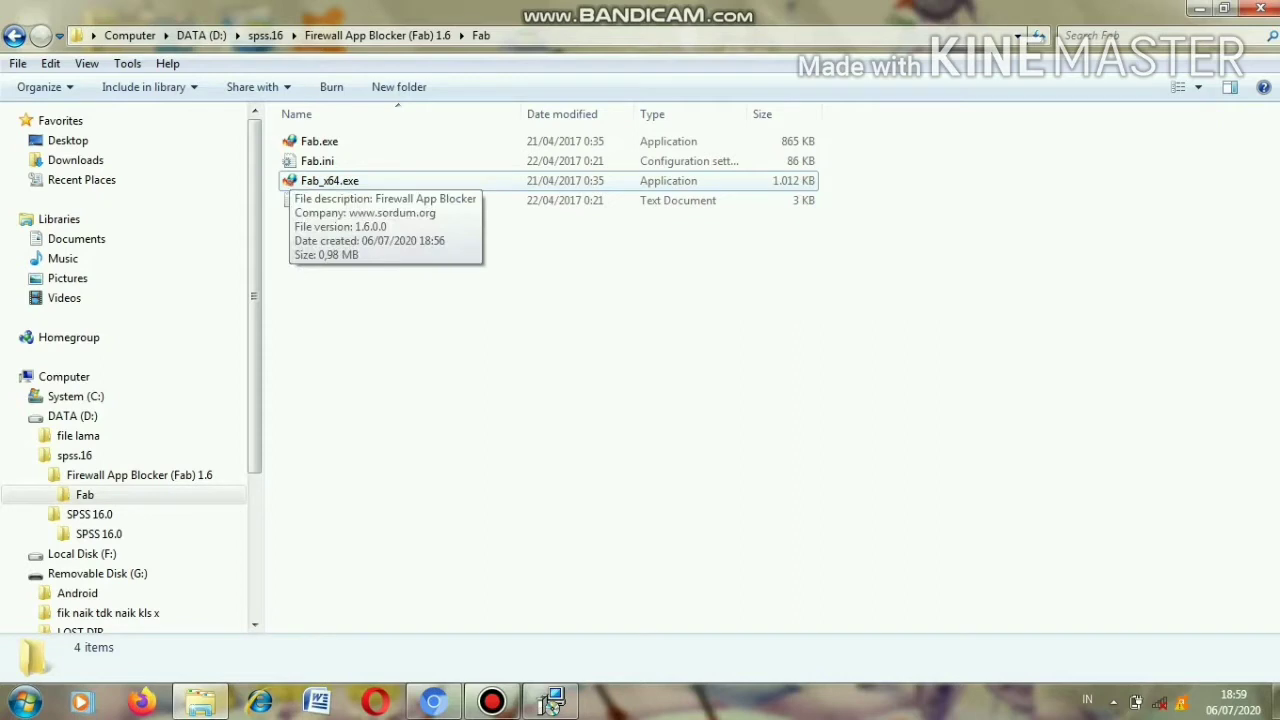
double_click(292, 180)
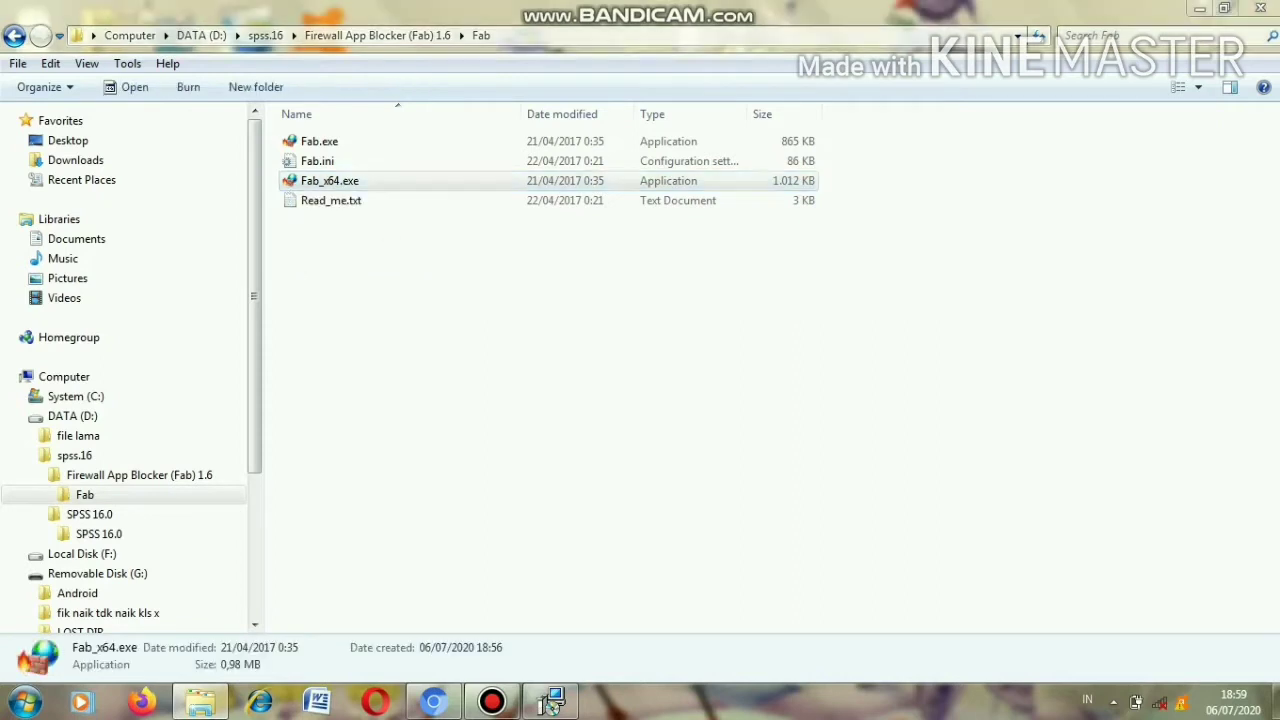
Return to the SPSS 16.0 InstallShield Wizard and finish the installation, keeping Register with spss.com selected.
key("Return")
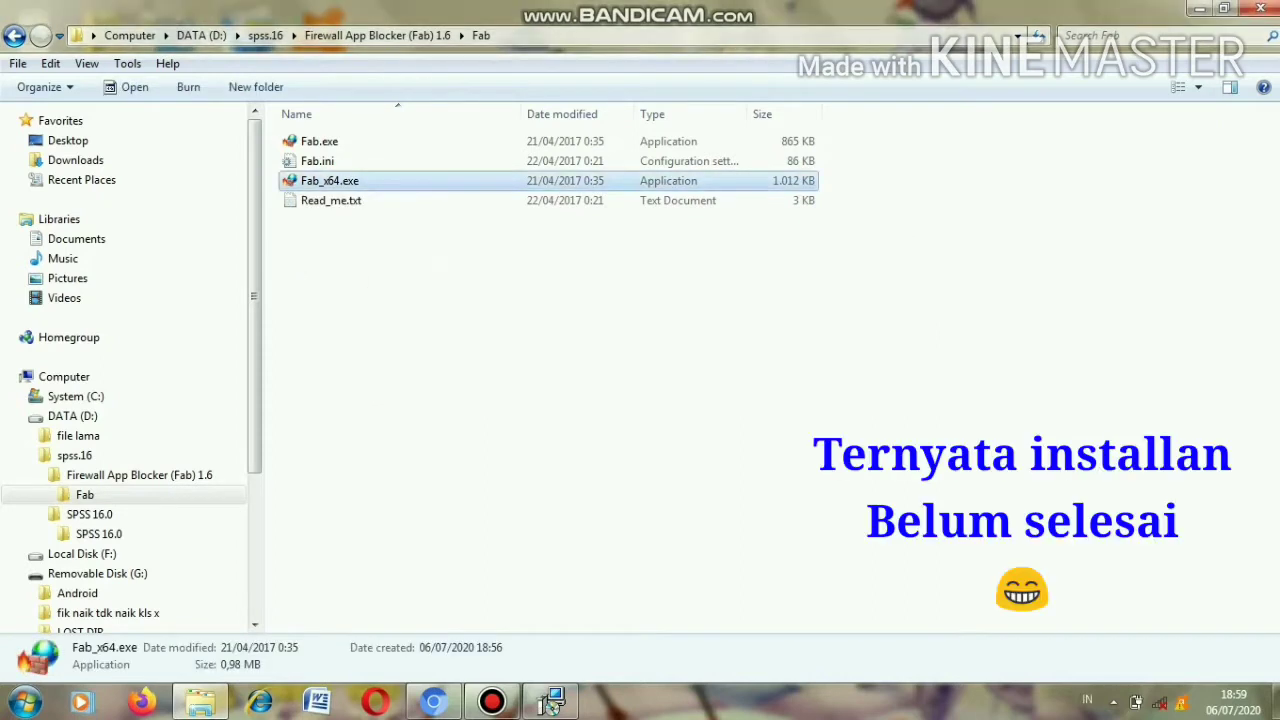
left_click(549, 702)
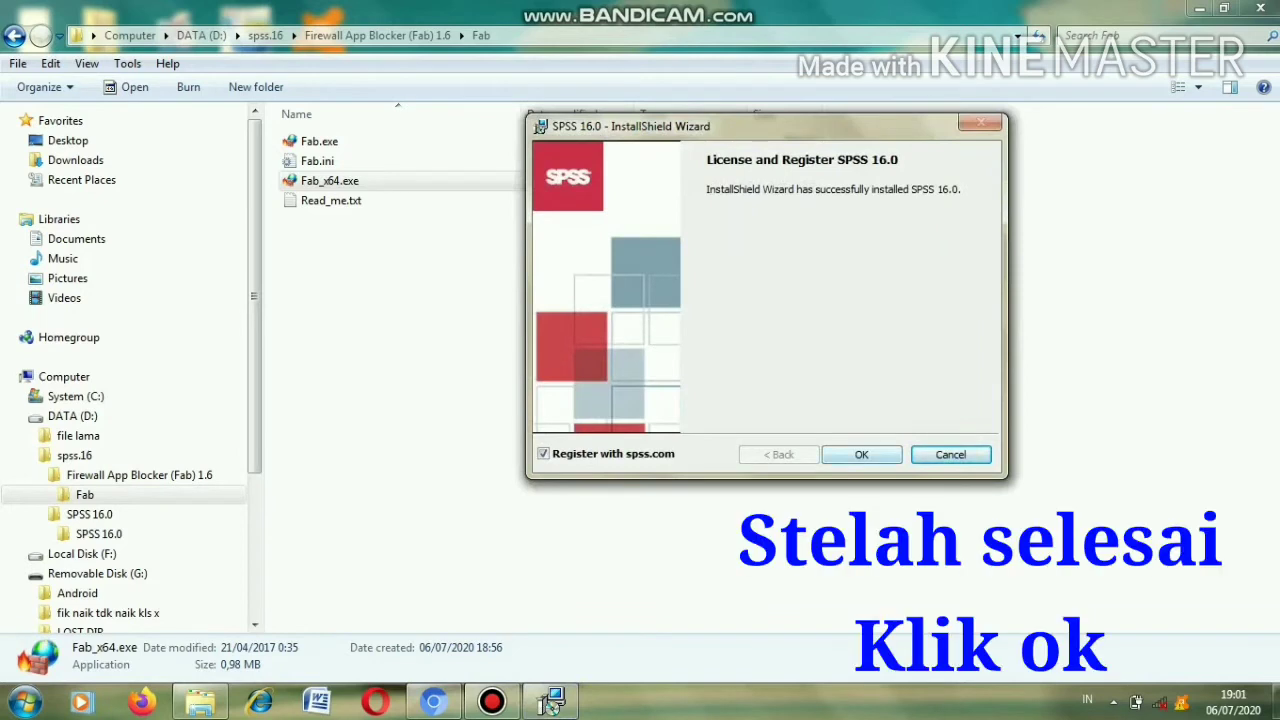
left_click(861, 454)
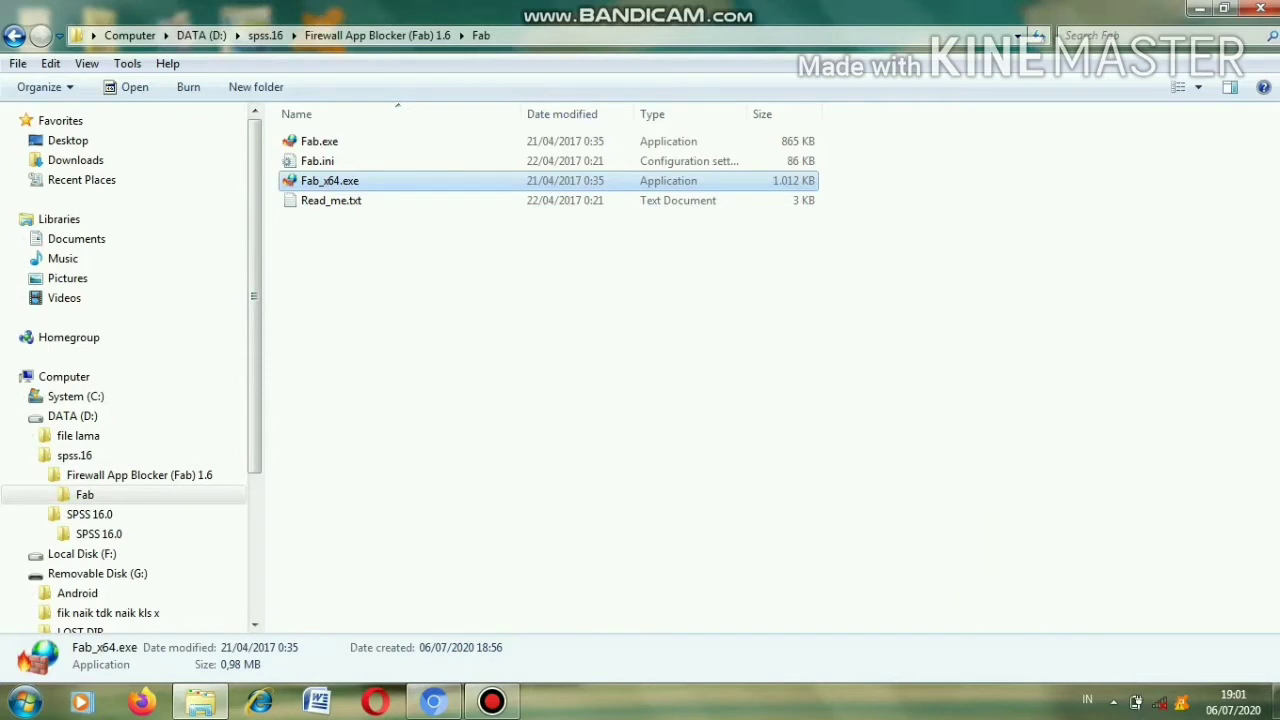
Try once more to run the 64-bit Firewall App Blocker, Fab_x64.exe, and dismiss the message.
double_click(330, 181)
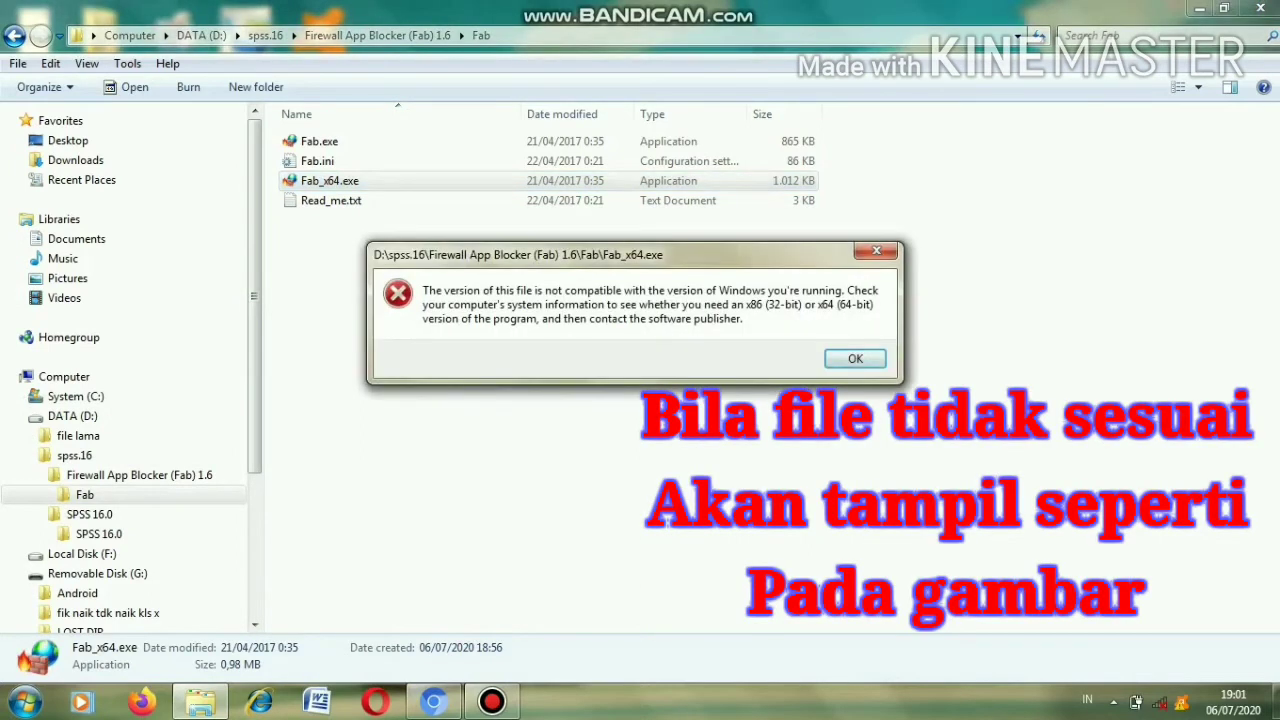
key("Return")
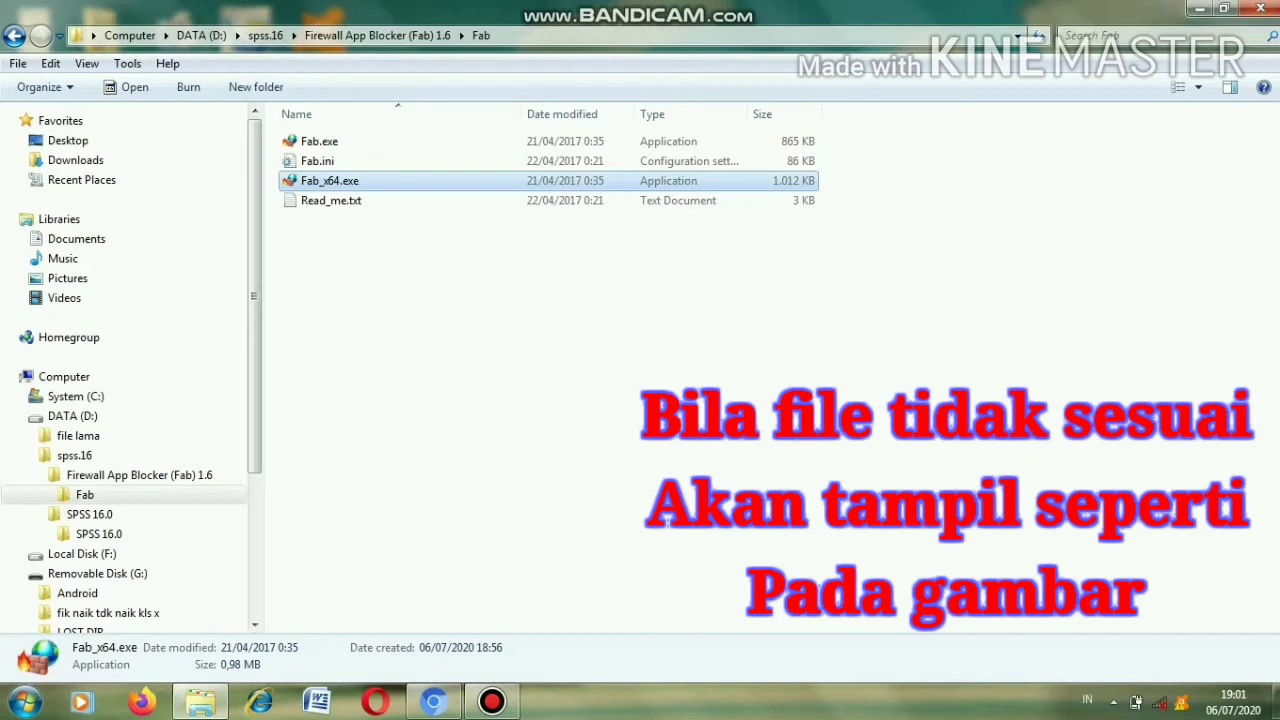
left_click(319, 142)
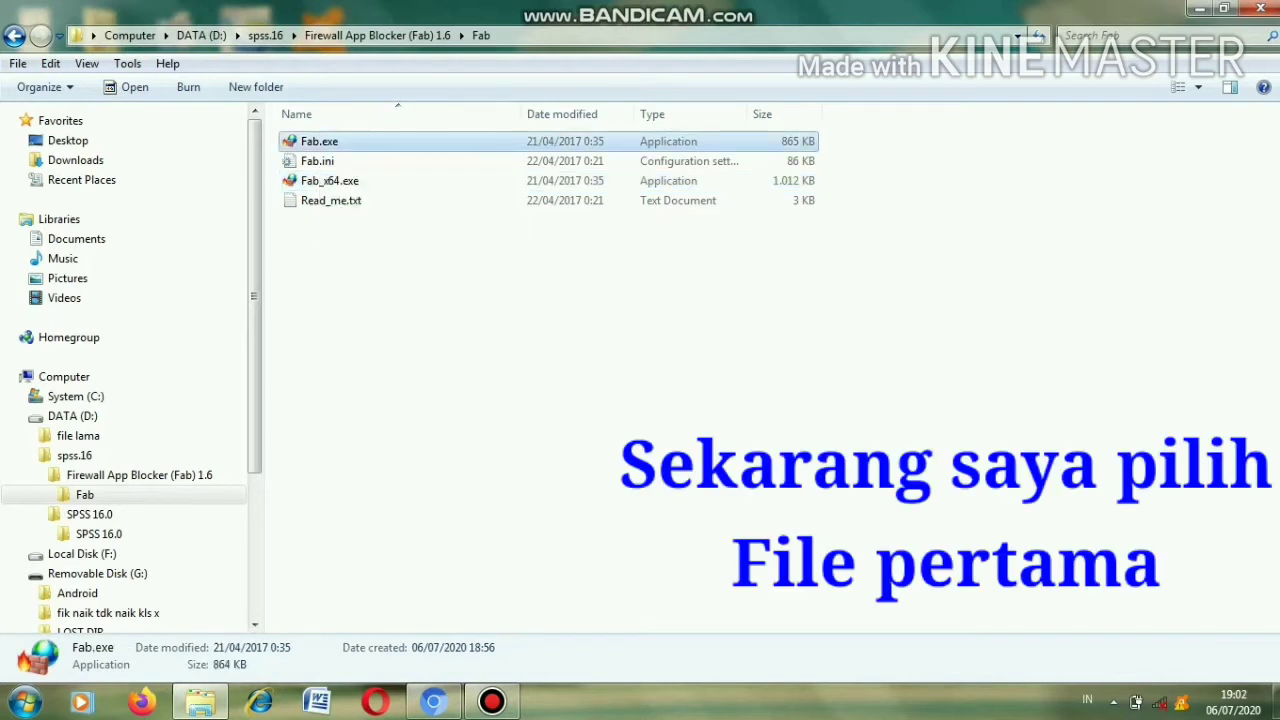
double_click(319, 142)
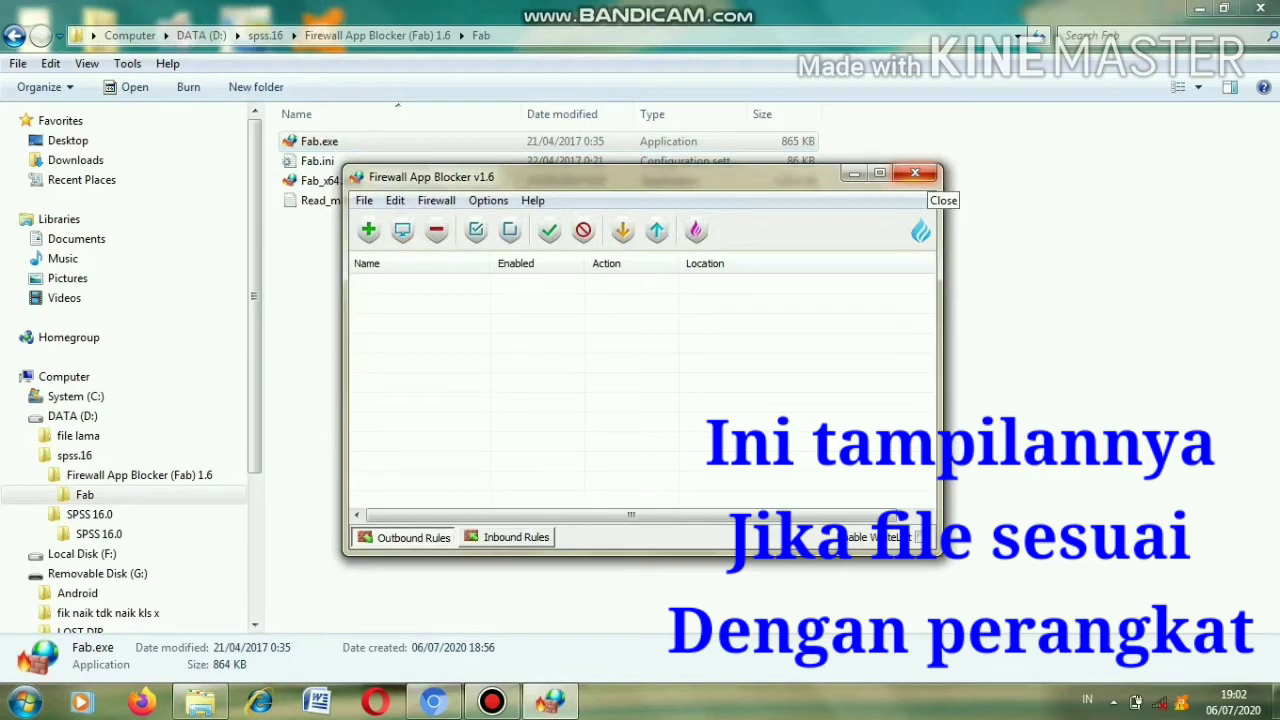
left_click(914, 174)
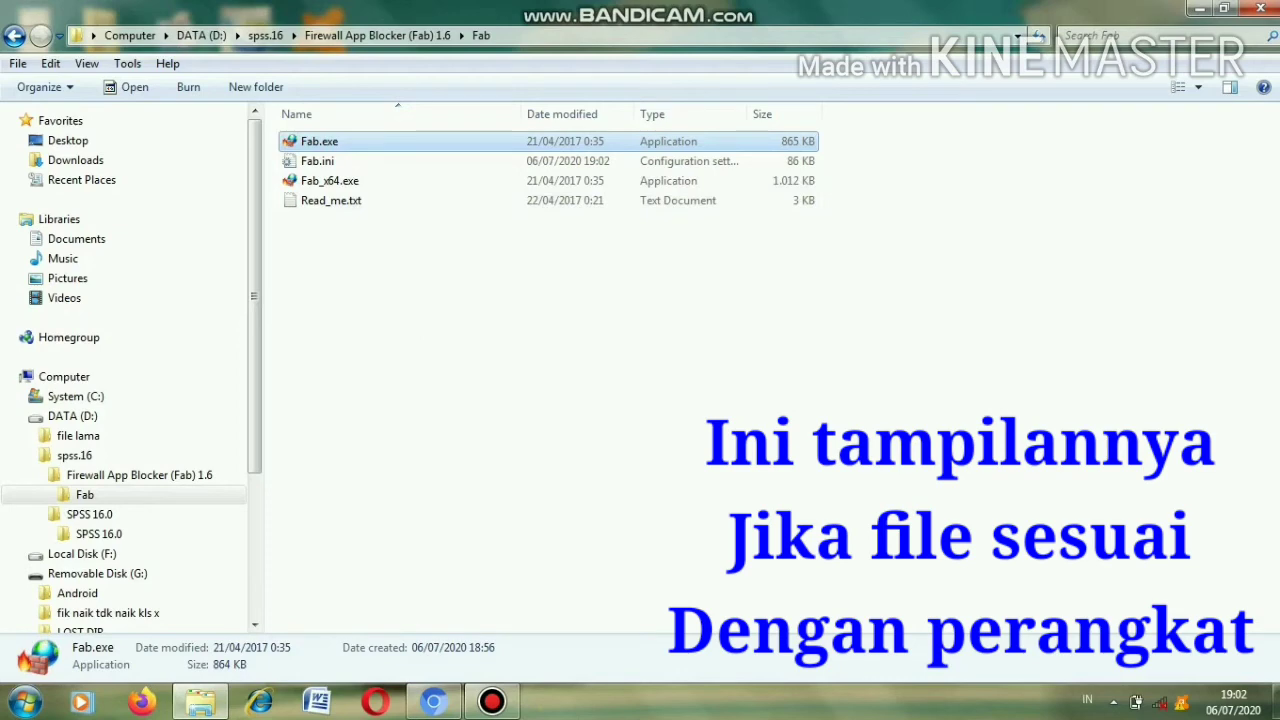
Launch Fab.exe, add outbound block rules for the SPSSInc folder in Program Files, and close Firewall App Blocker.
double_click(328, 141)
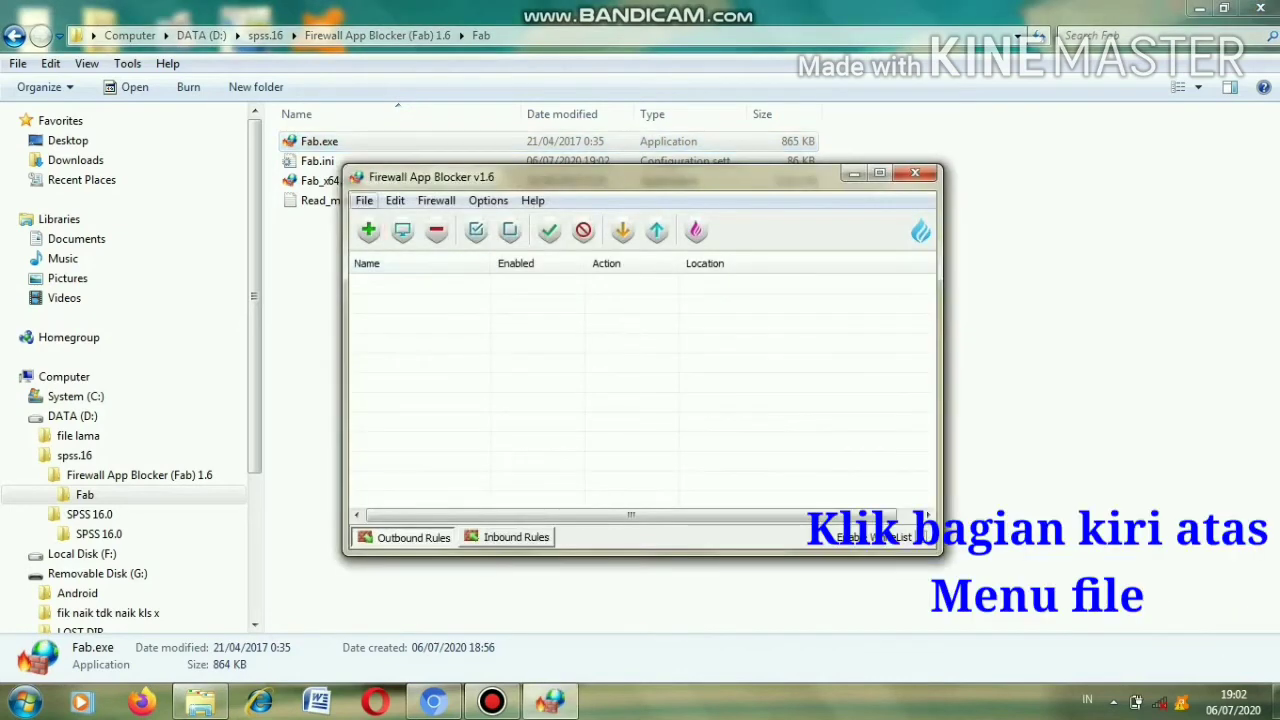
left_click(364, 200)
left_click(433, 243)
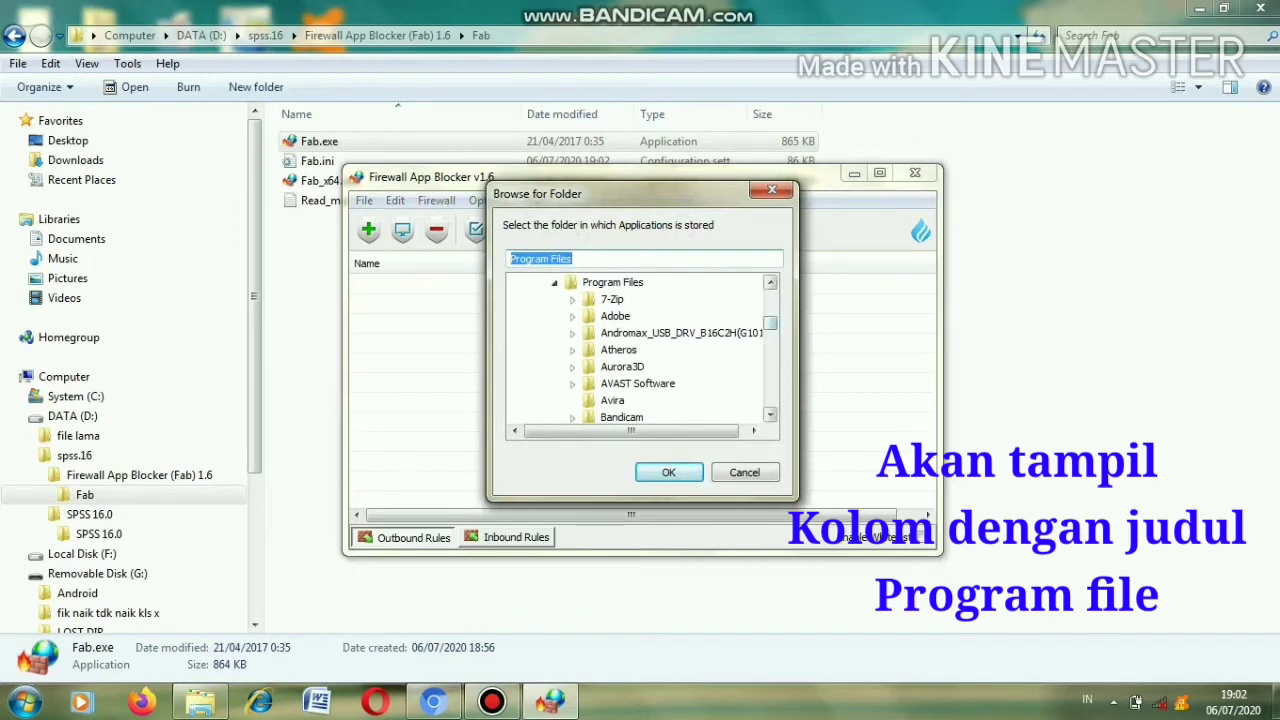
scroll(640, 350, "down", 9)
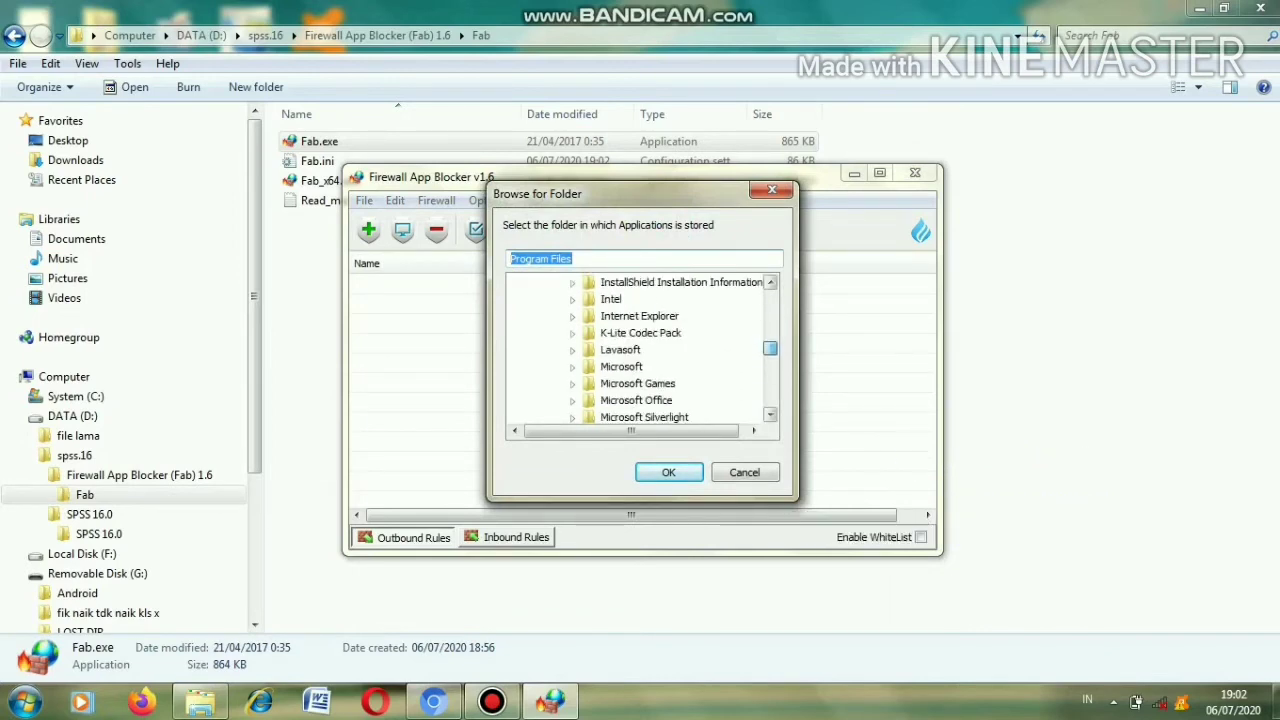
scroll(640, 350, "down", 10)
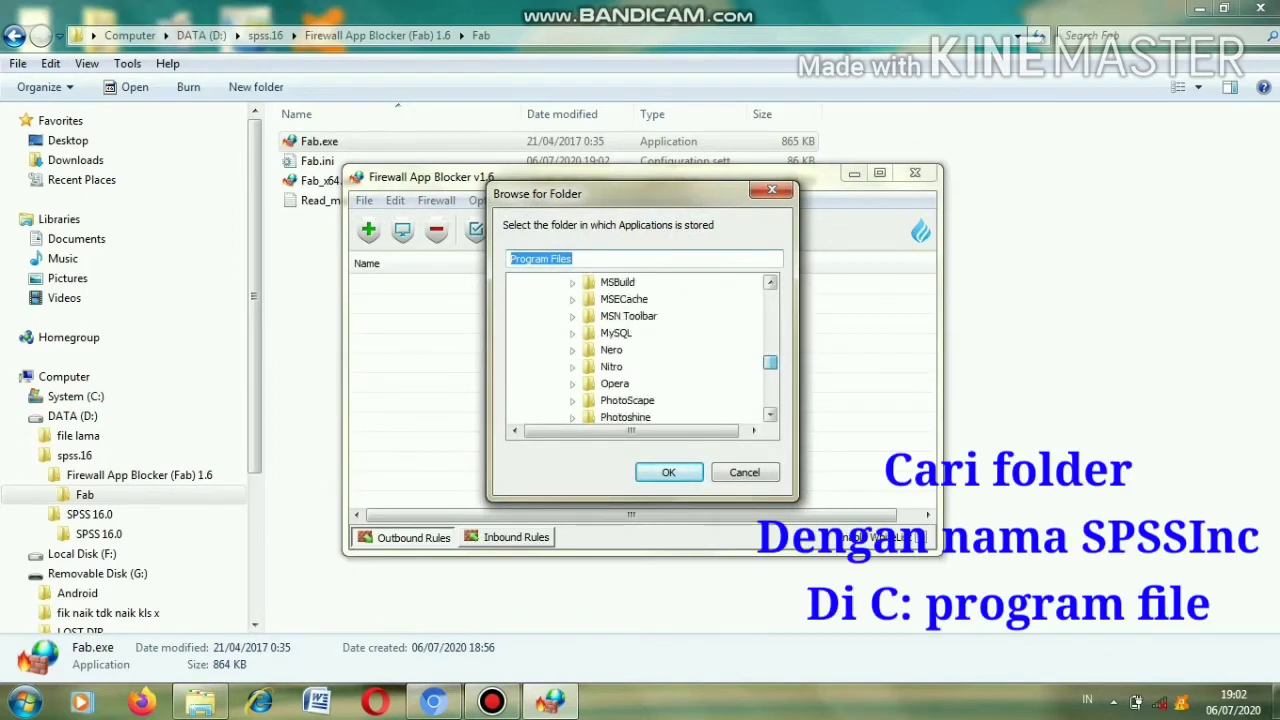
scroll(640, 350, "down", 8)
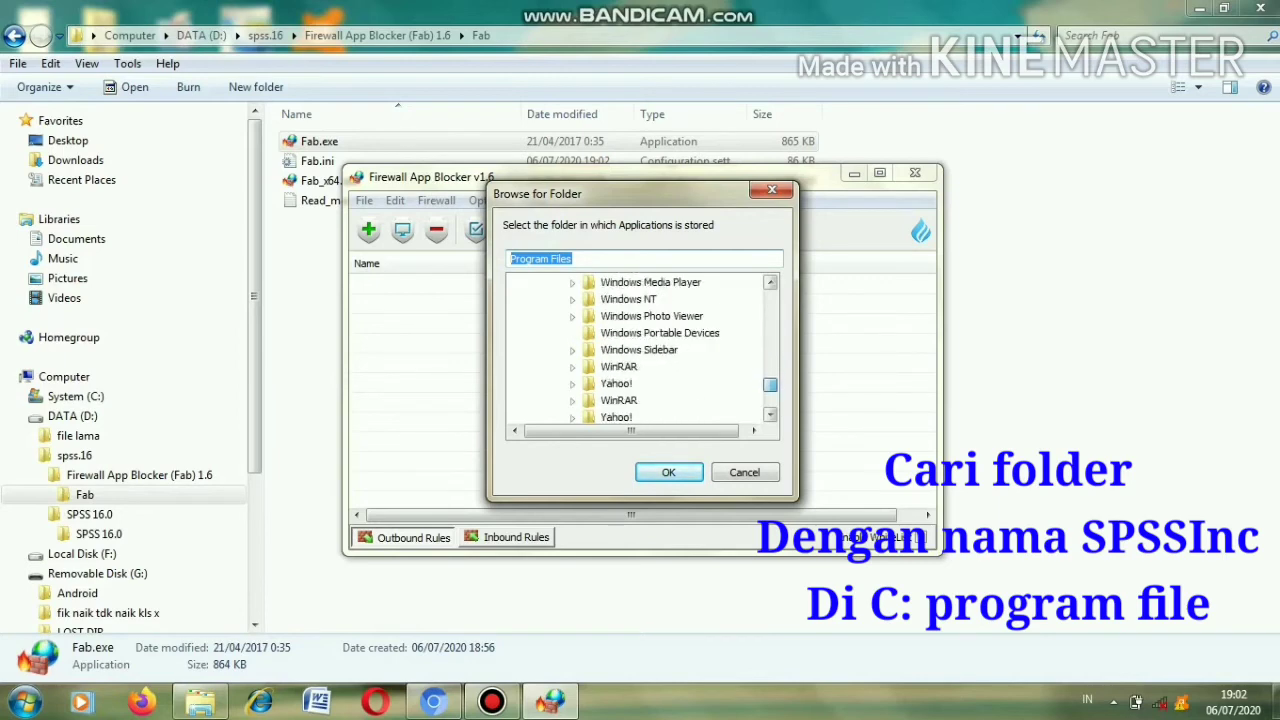
scroll(640, 350, "up", 8)
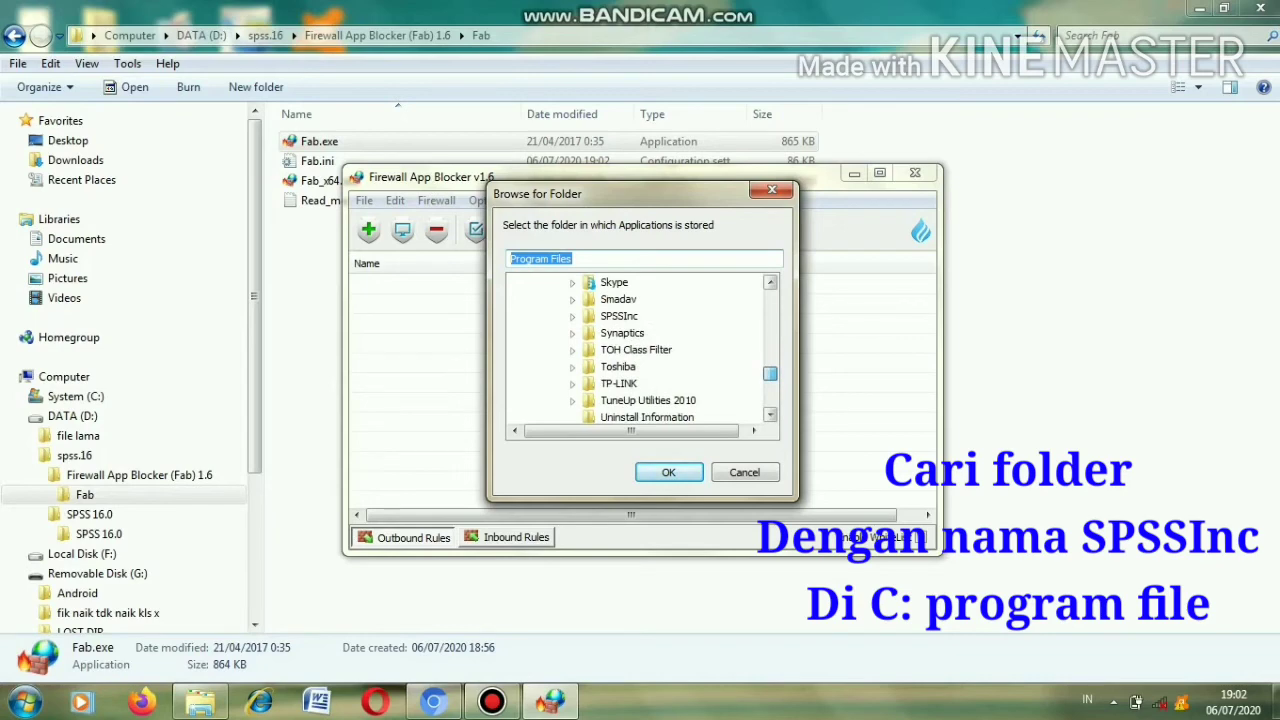
scroll(640, 350, "down", 1)
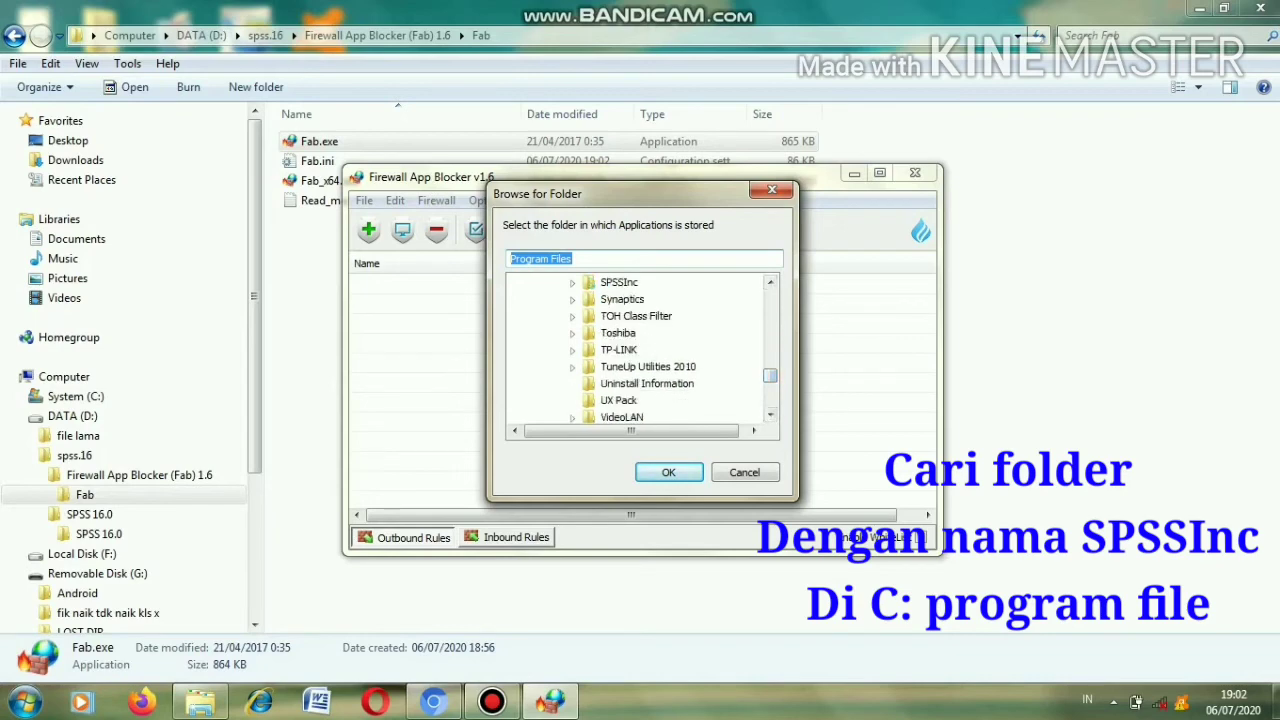
left_click(619, 282)
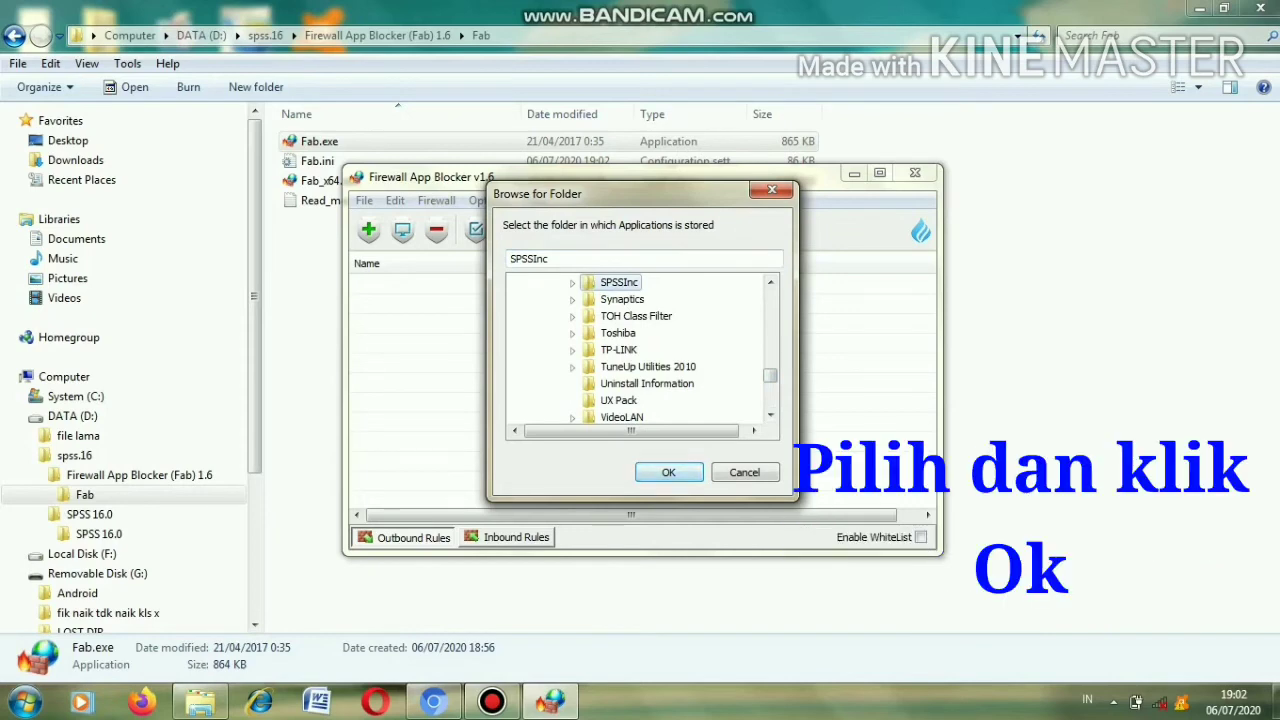
key("Return")
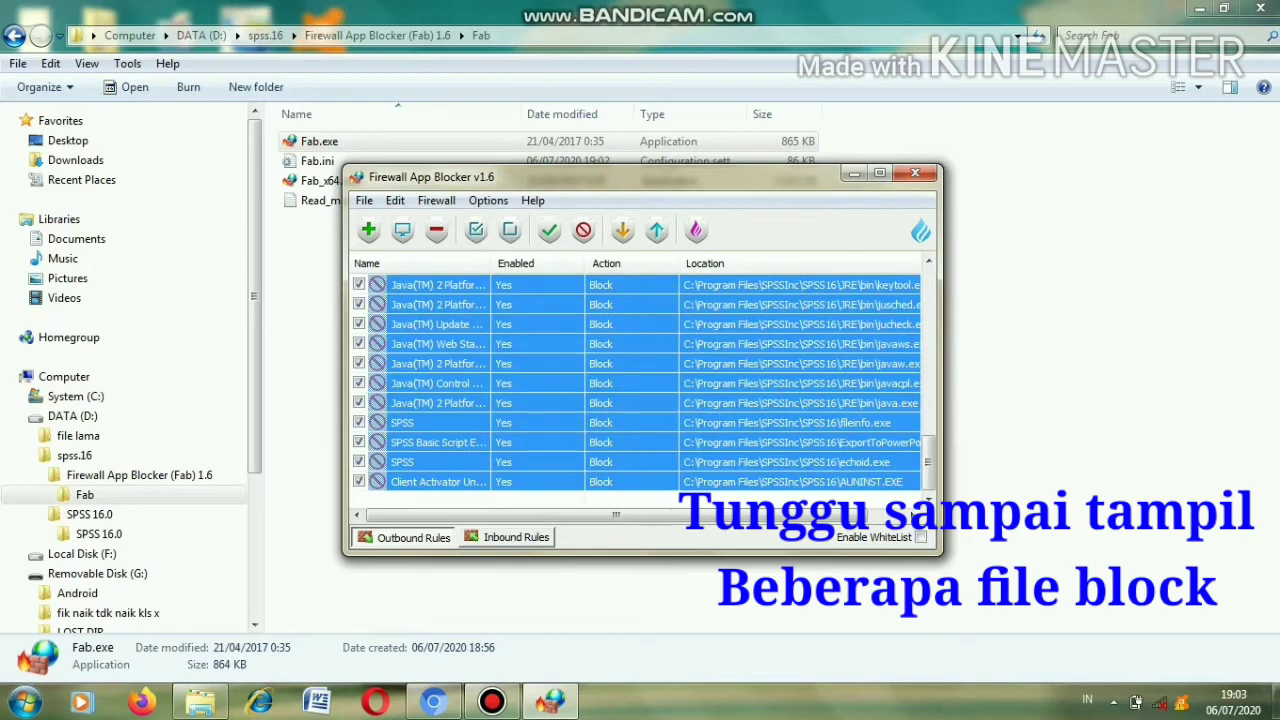
left_click_drag(928, 462, 928, 297)
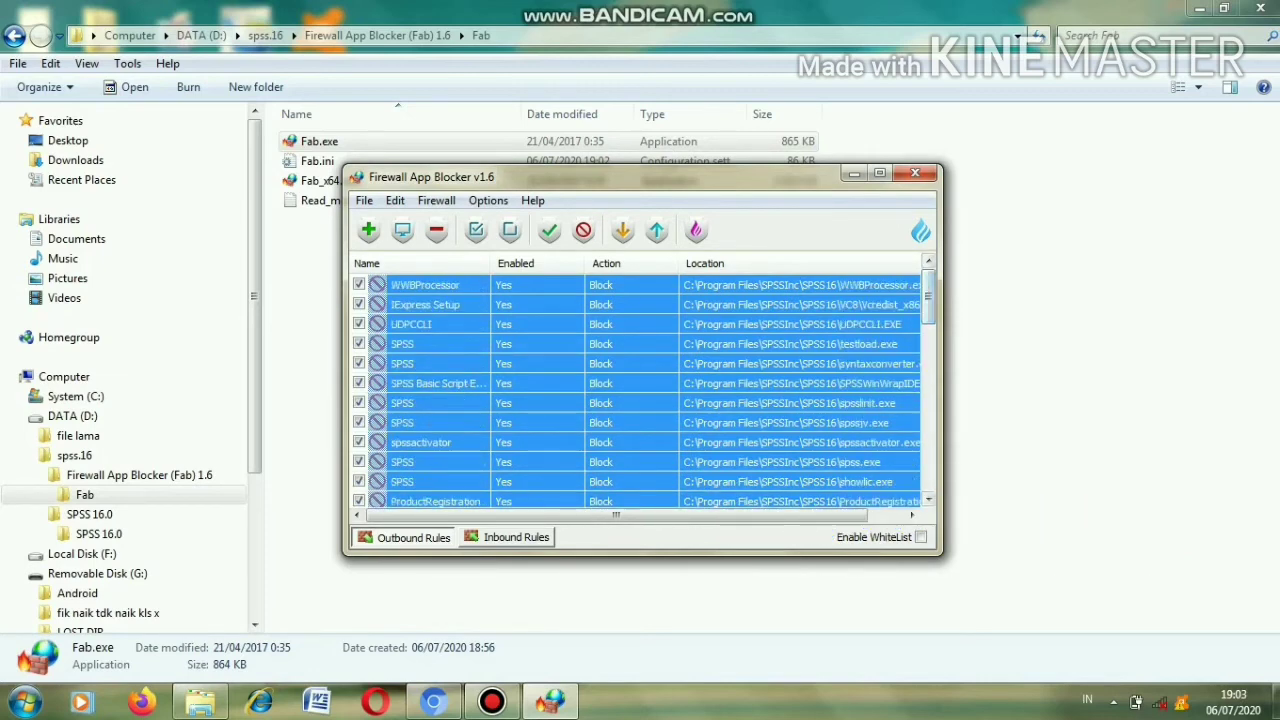
left_click(914, 173)
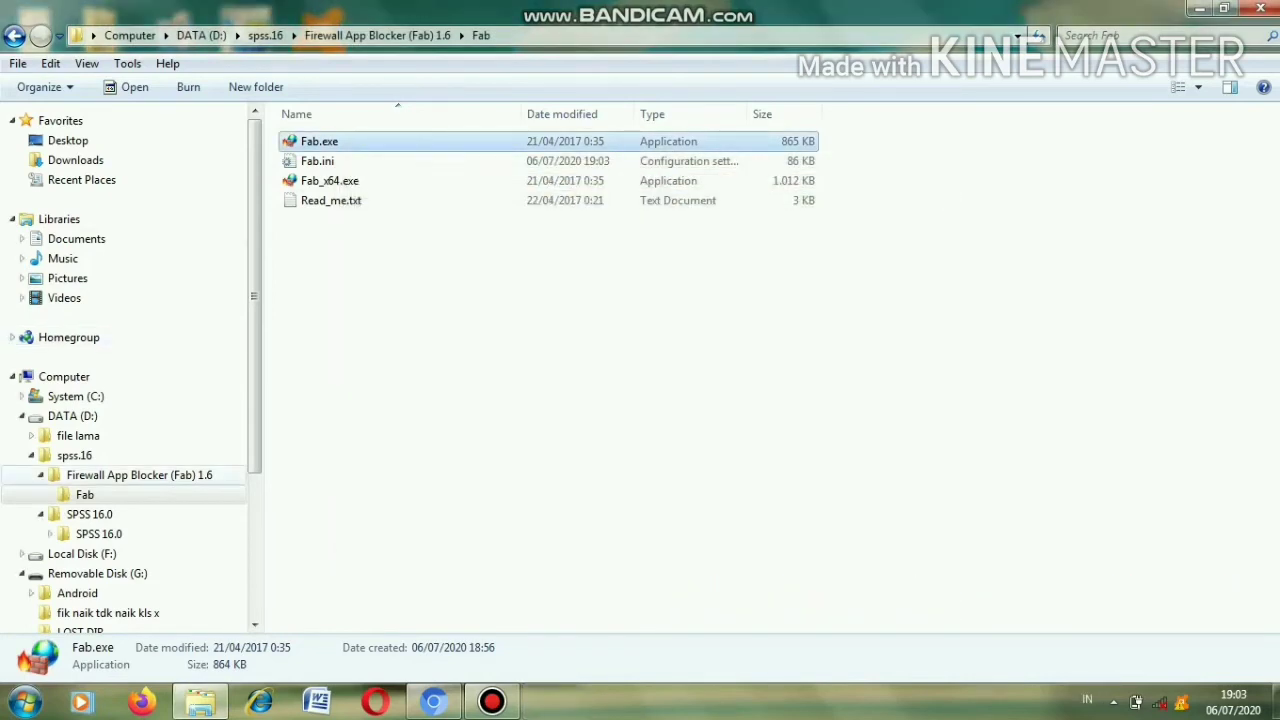
Look through the inner SPSS 16.0 folder inside spss.16 and its 409 subfolder for the SPSS executable.
left_click(74, 455)
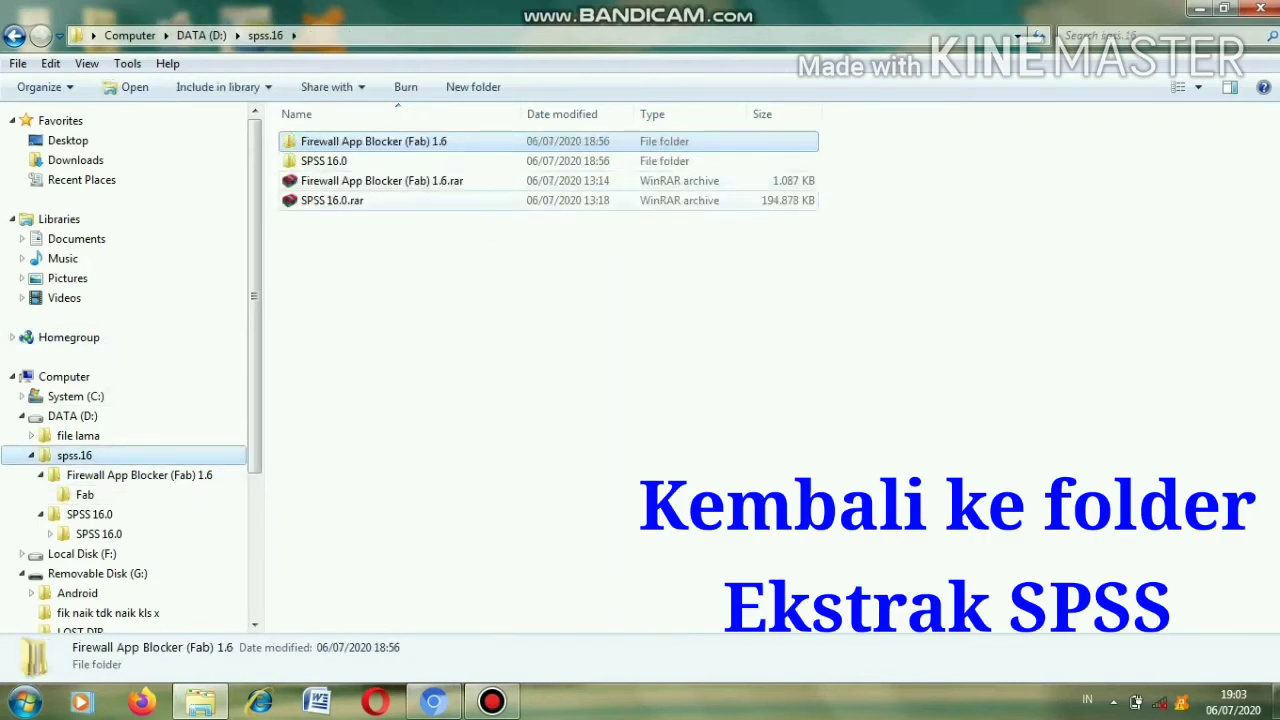
left_click(324, 161)
key("Return")
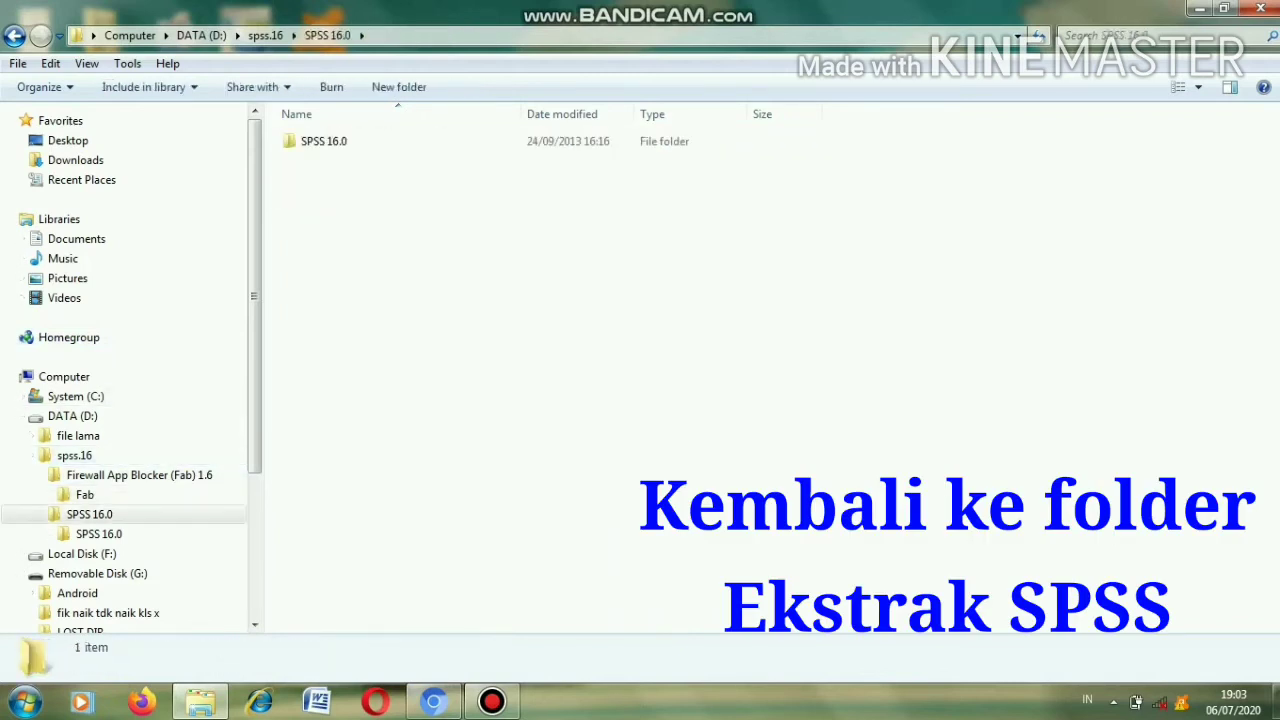
left_click(324, 141)
key("Return")
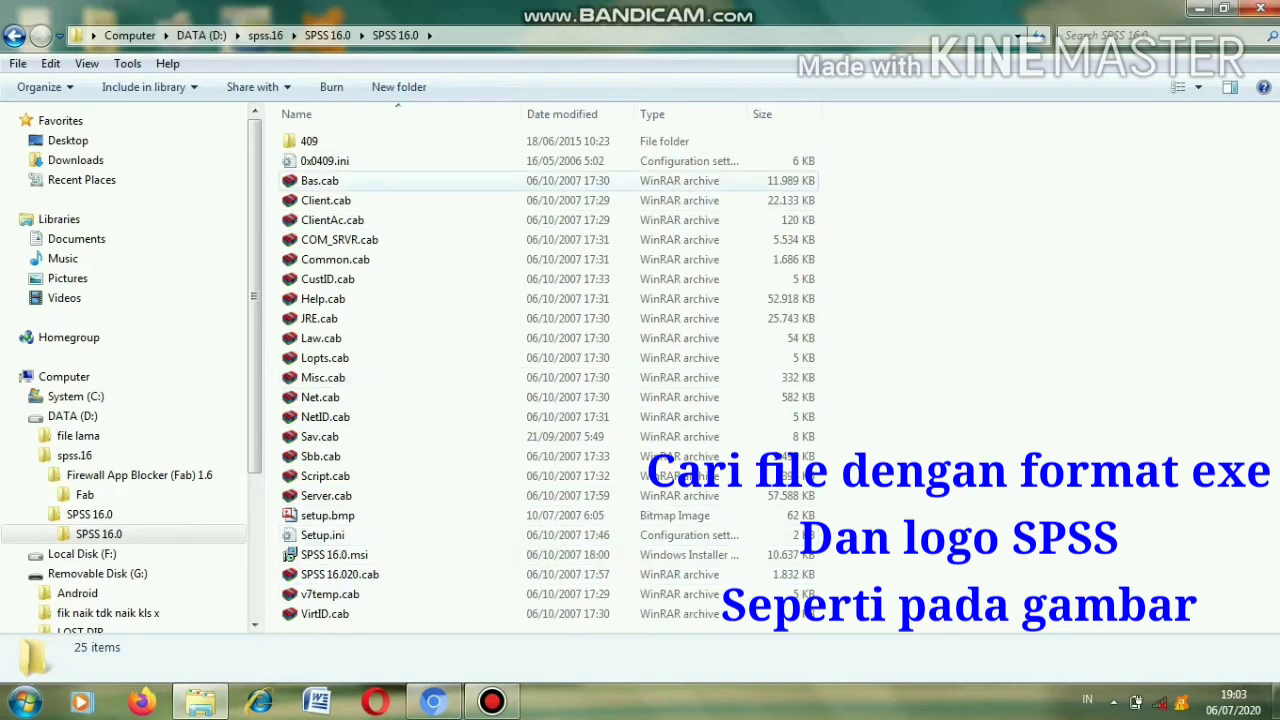
left_click(310, 141)
double_click(310, 141)
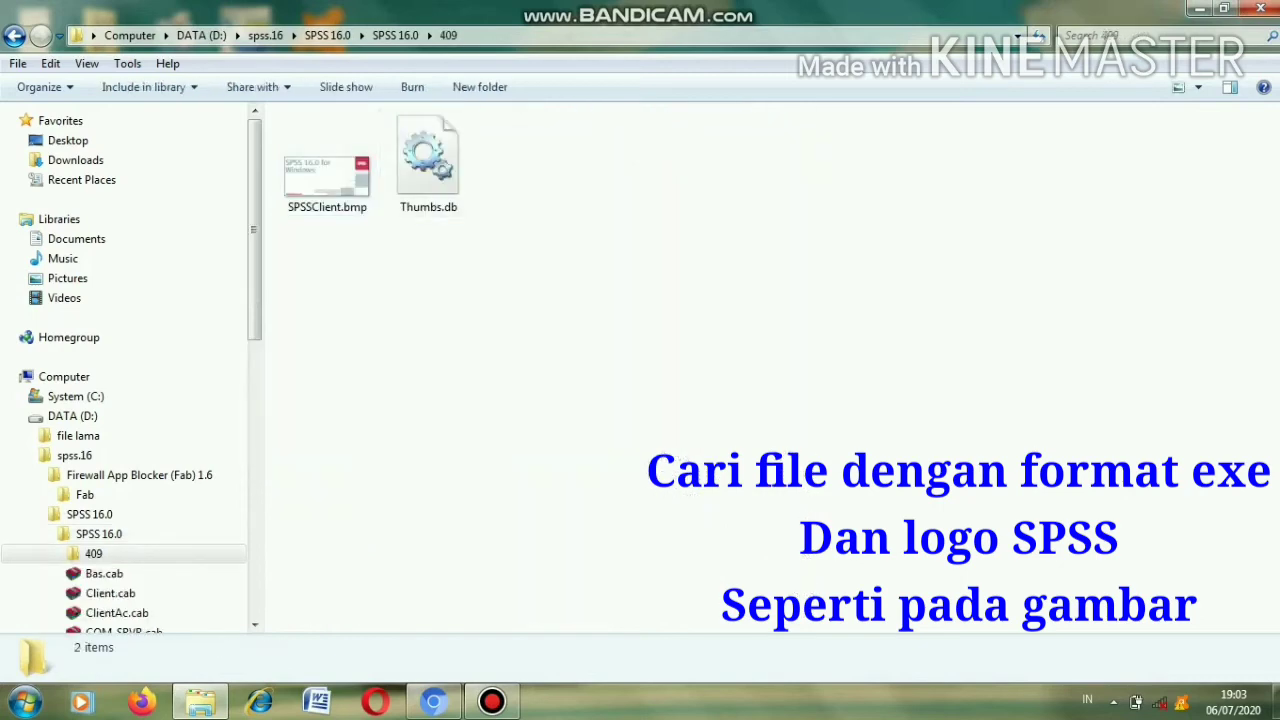
left_click(14, 36)
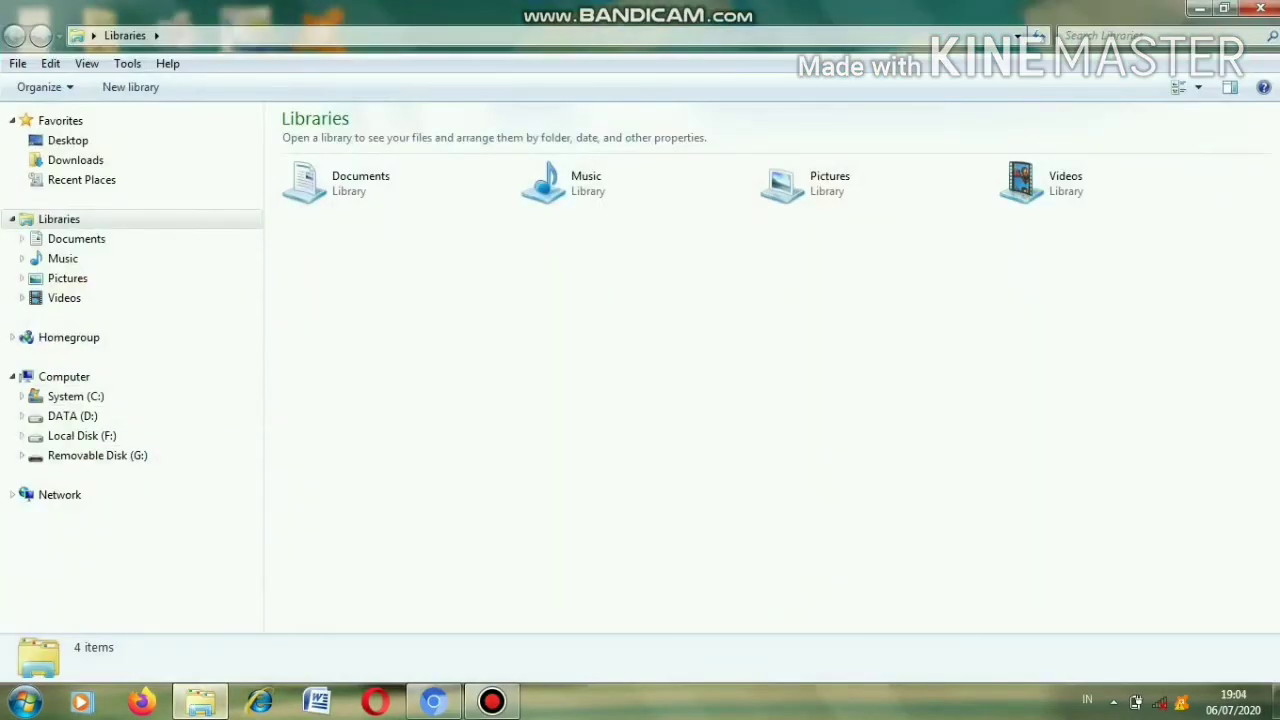
Open the inner SPSS 16.0 folder again through spss.16 on the DATA (D:) drive.
left_click(72, 415)
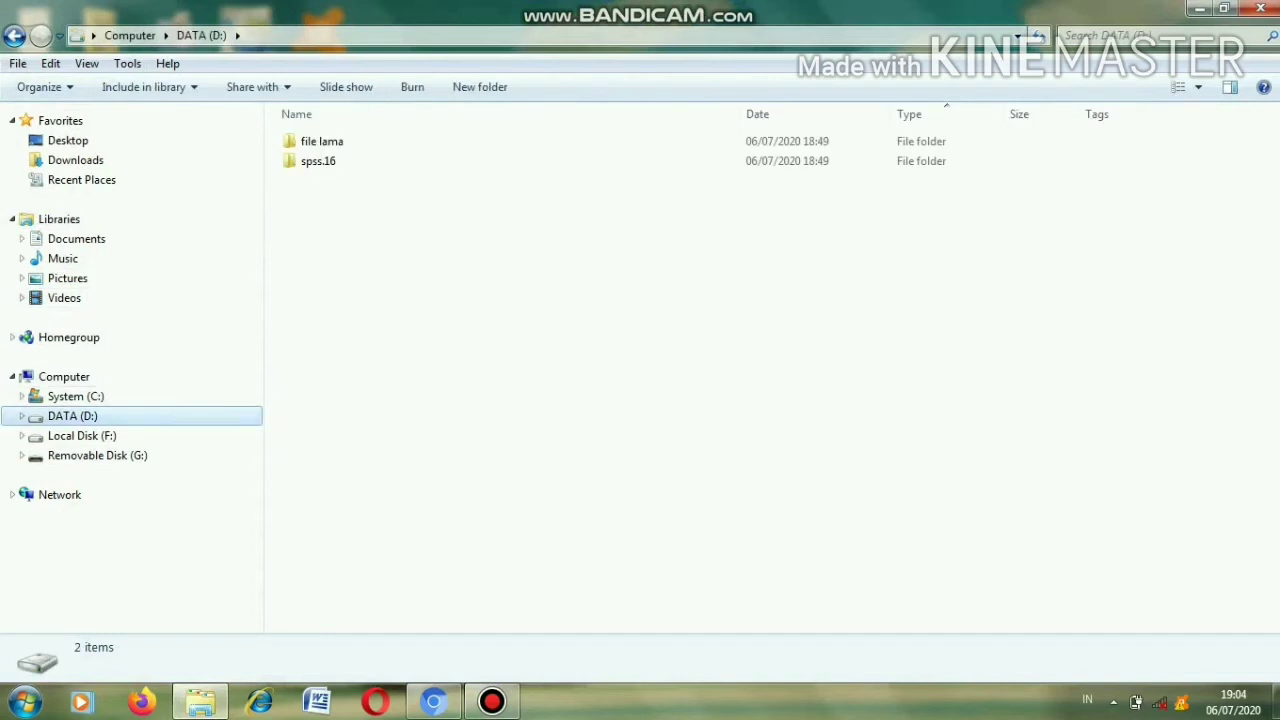
left_click(318, 161)
double_click(318, 161)
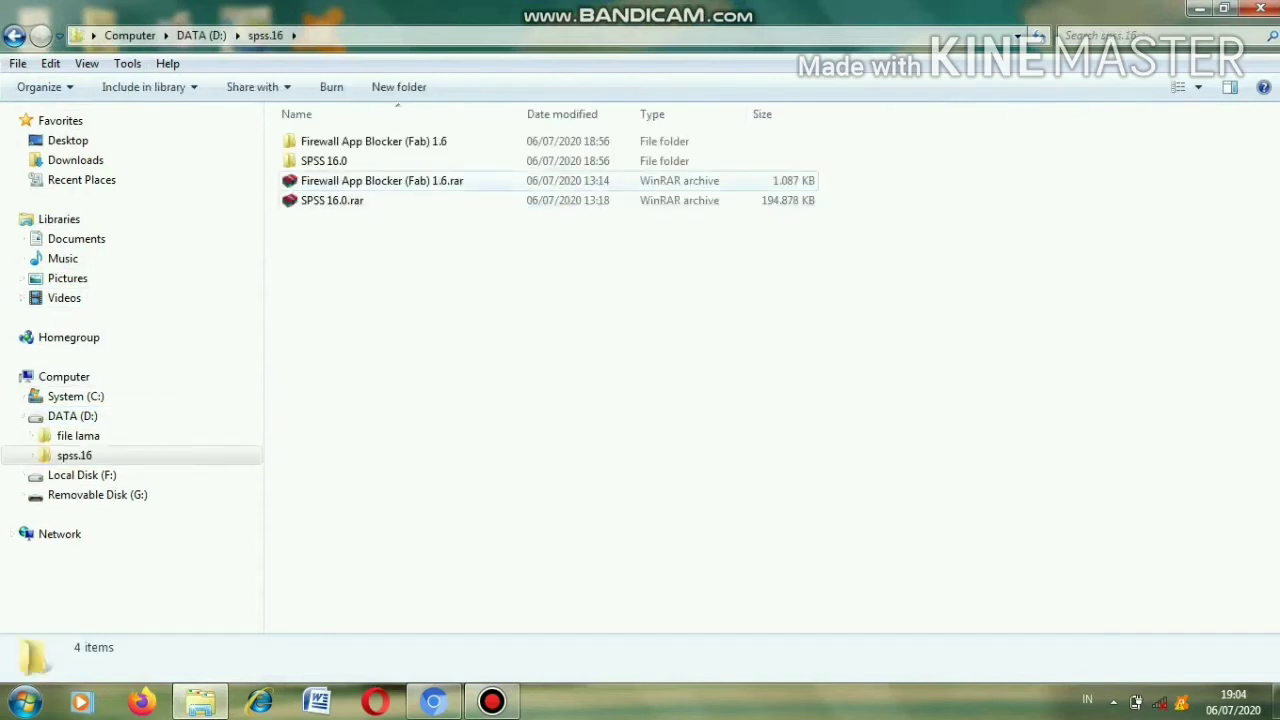
double_click(324, 161)
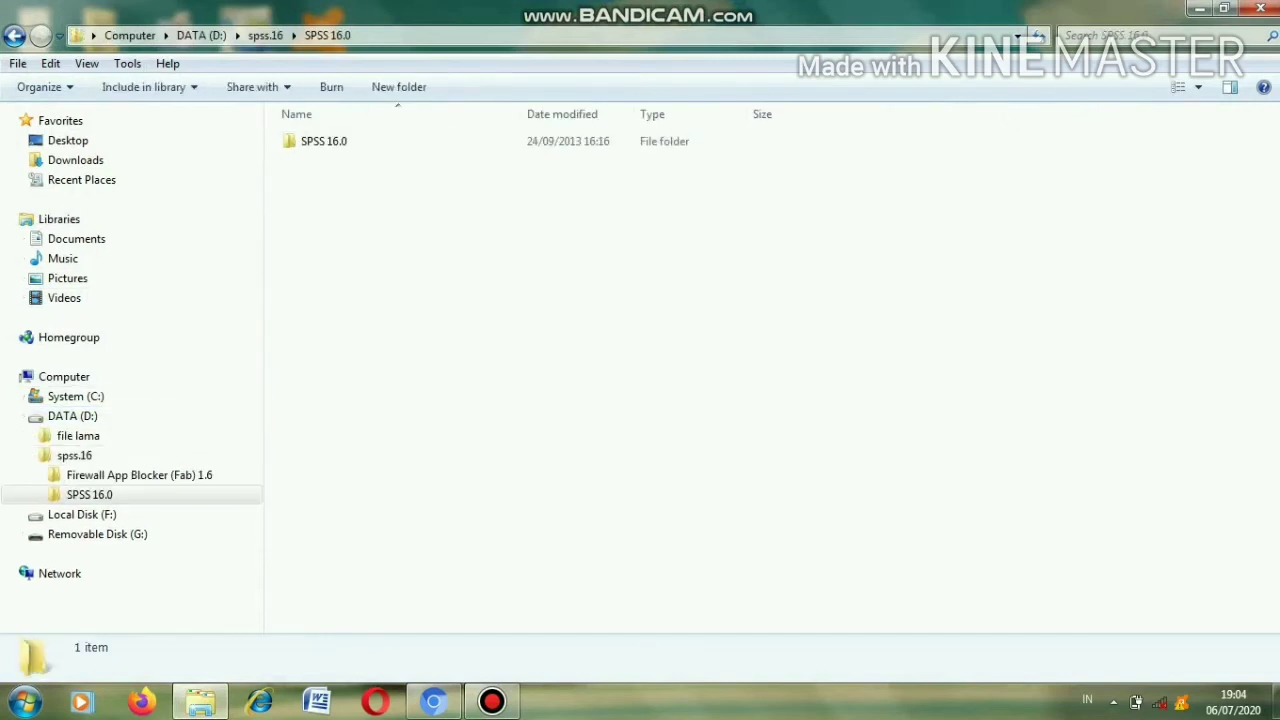
double_click(324, 141)
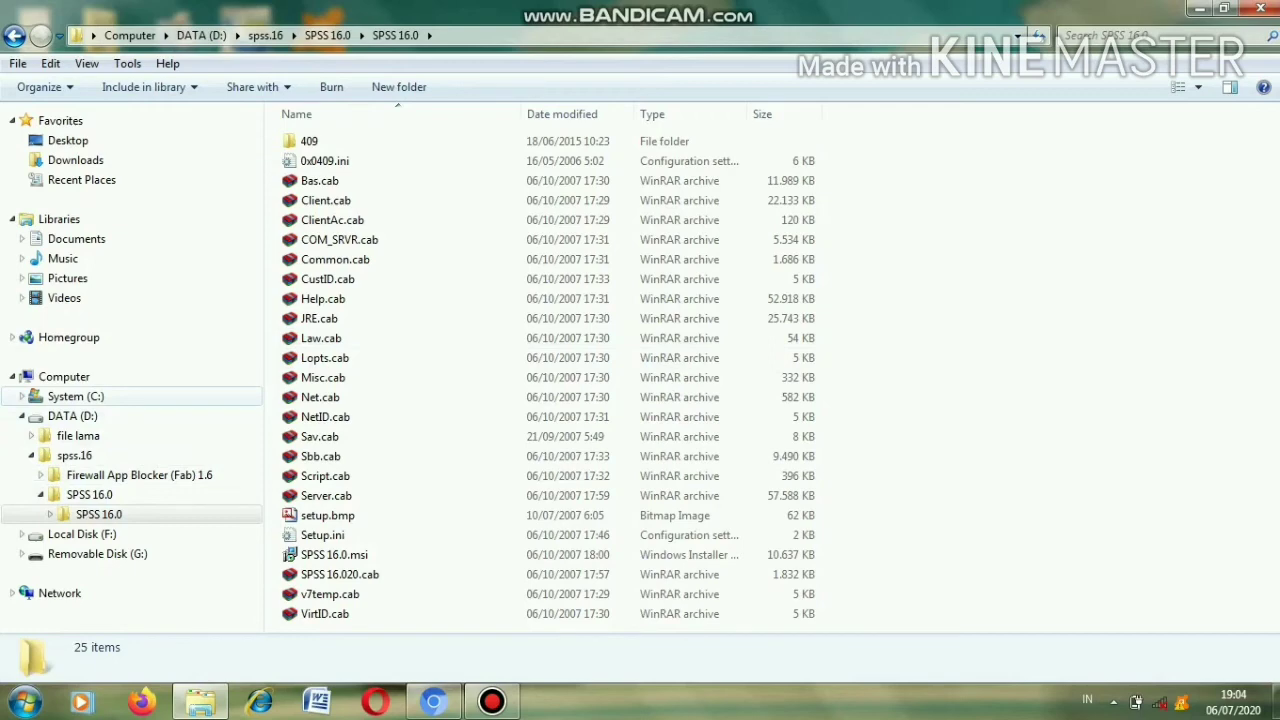
Open the SPSSInc folder inside Program Files on the System (C:) drive.
left_click(76, 397)
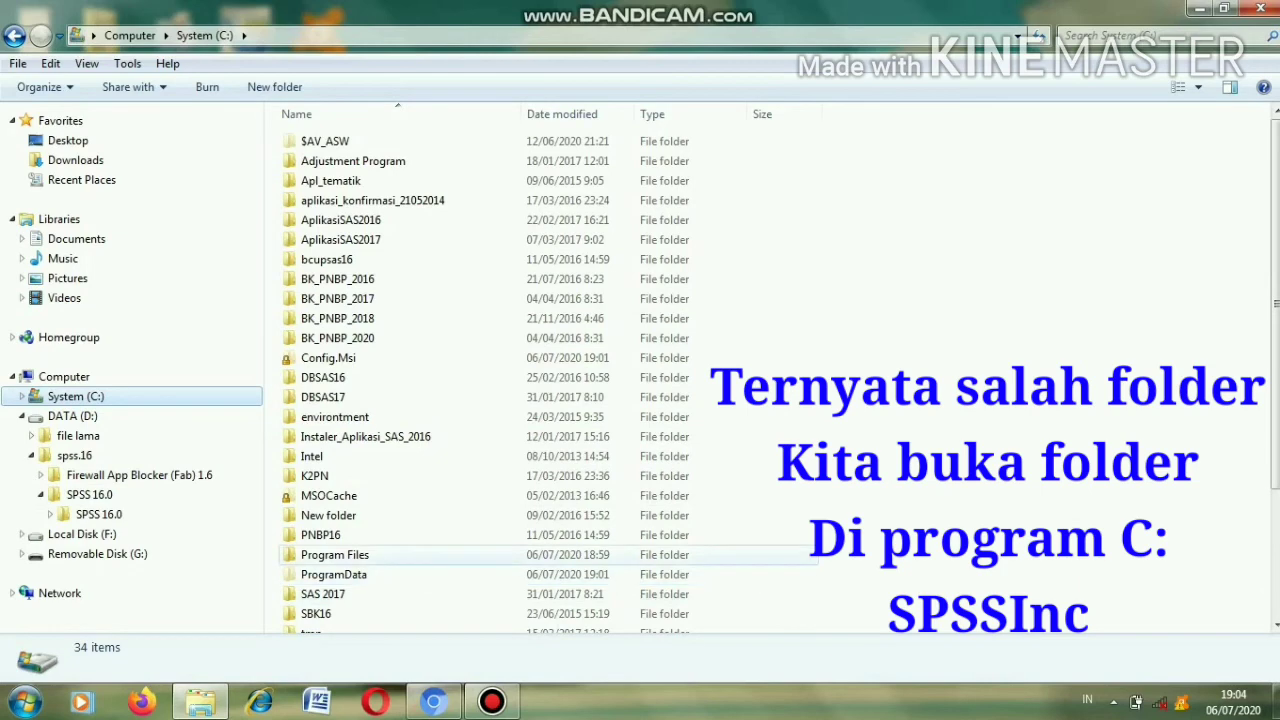
double_click(335, 554)
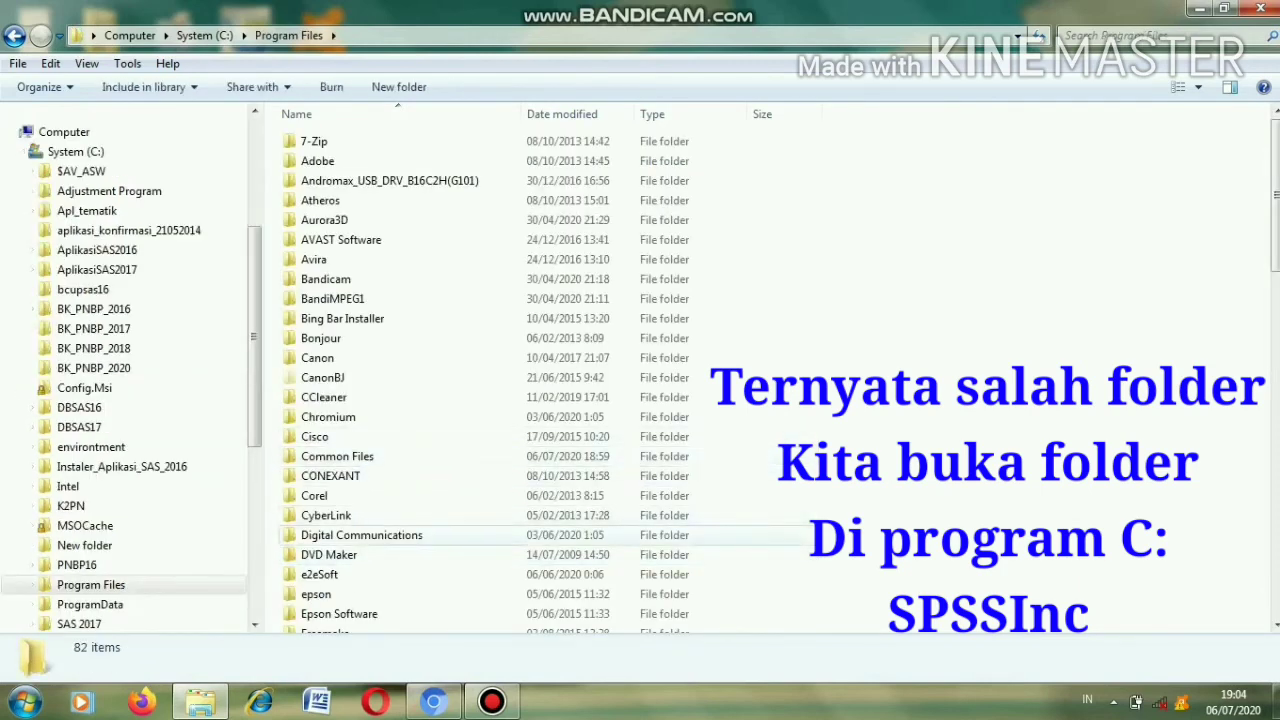
scroll(361, 535, "down", 7)
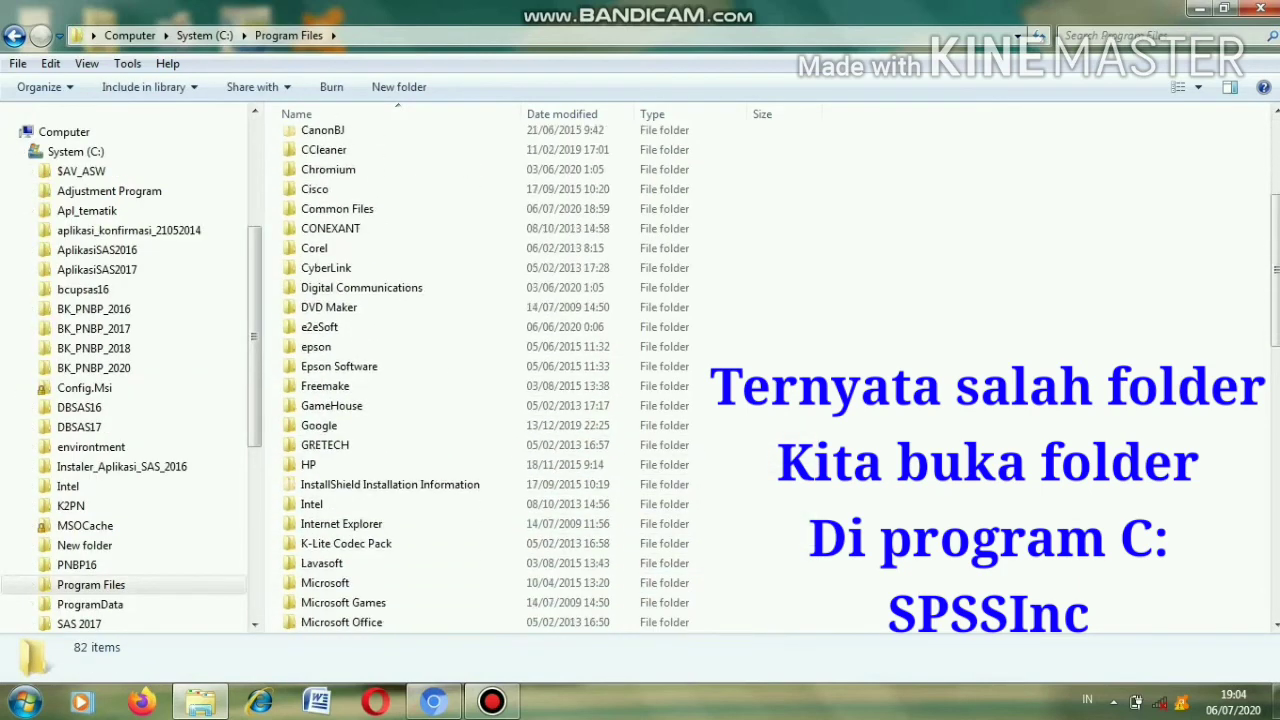
scroll(361, 535, "down", 2)
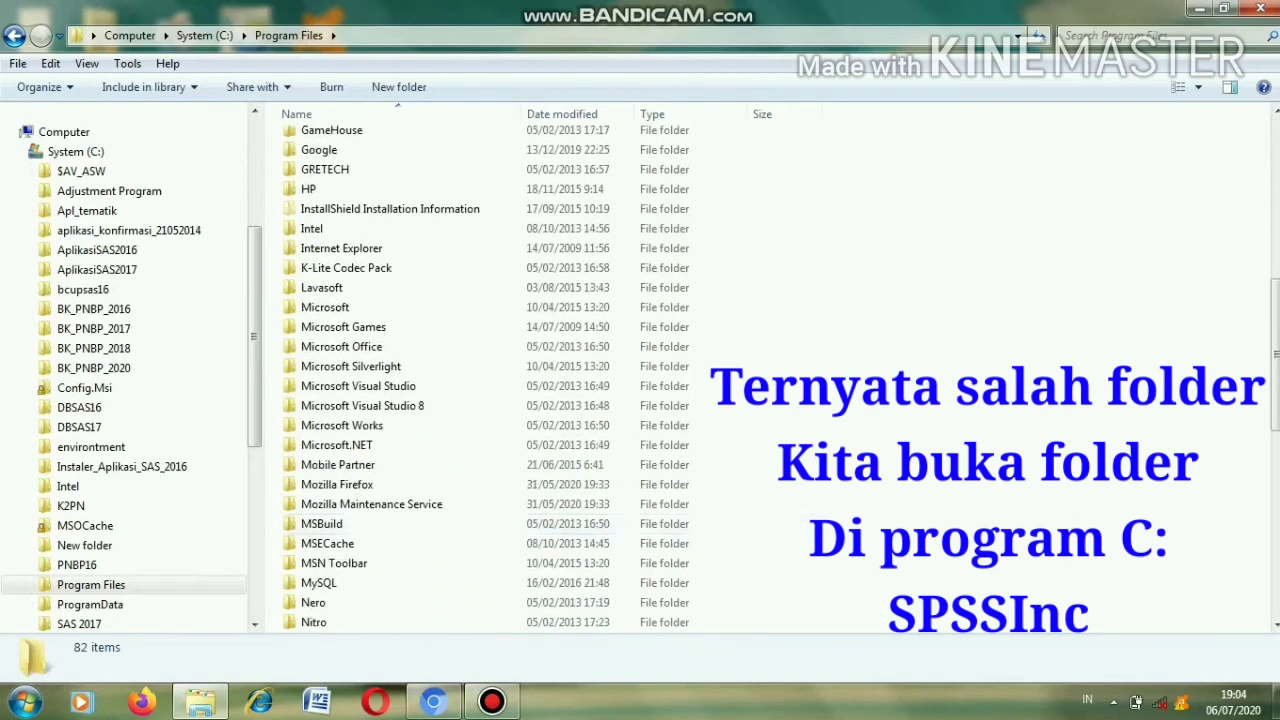
scroll(361, 535, "down", 3)
scroll(480, 376, "down", 2)
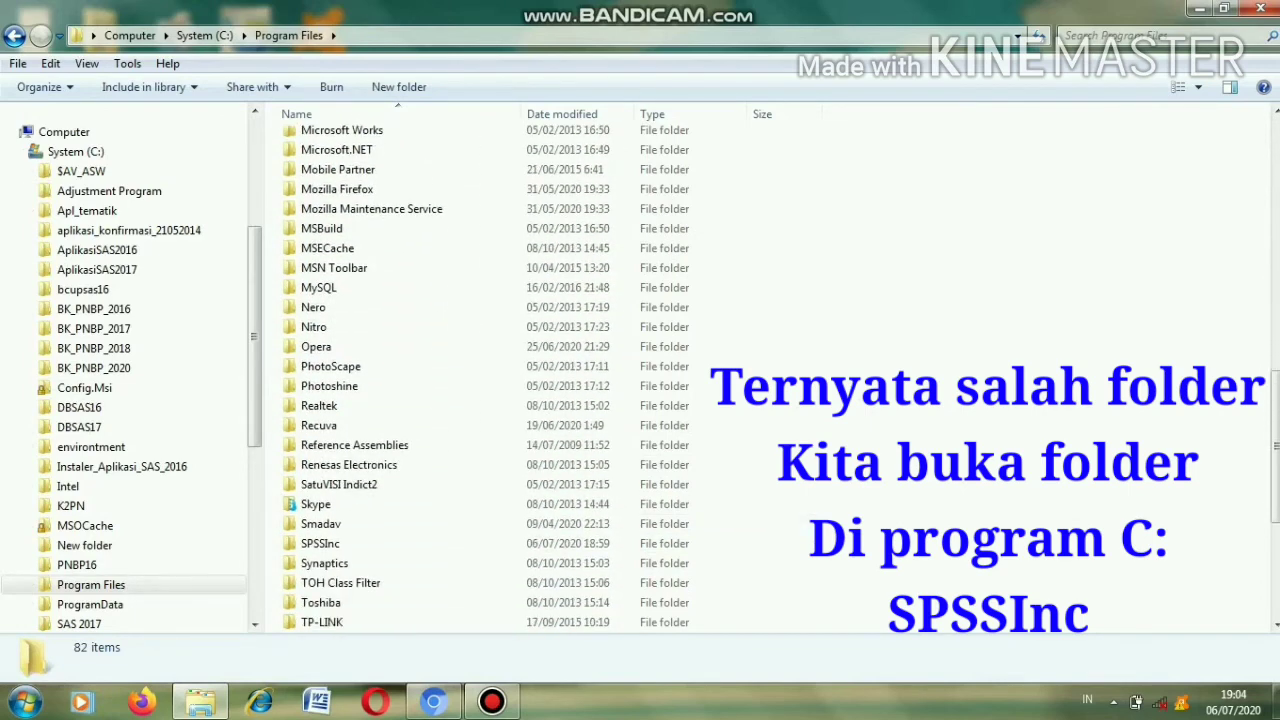
scroll(400, 529, "up", 1)
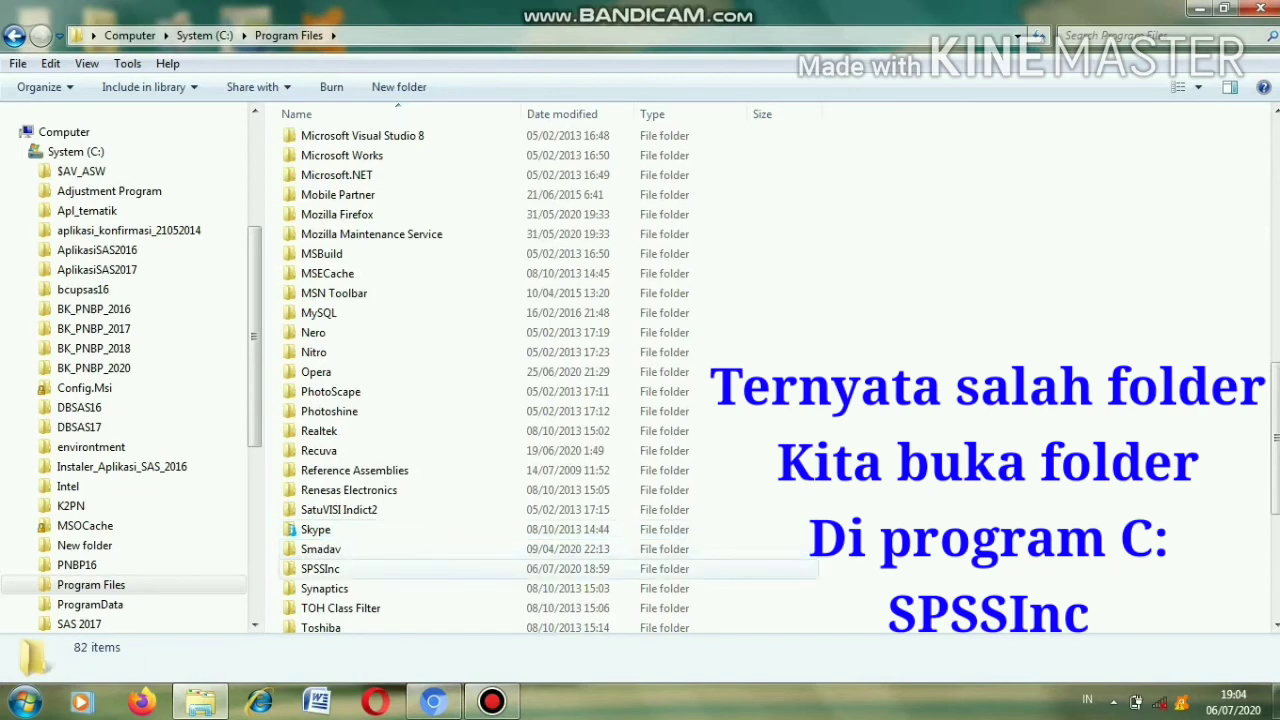
double_click(320, 568)
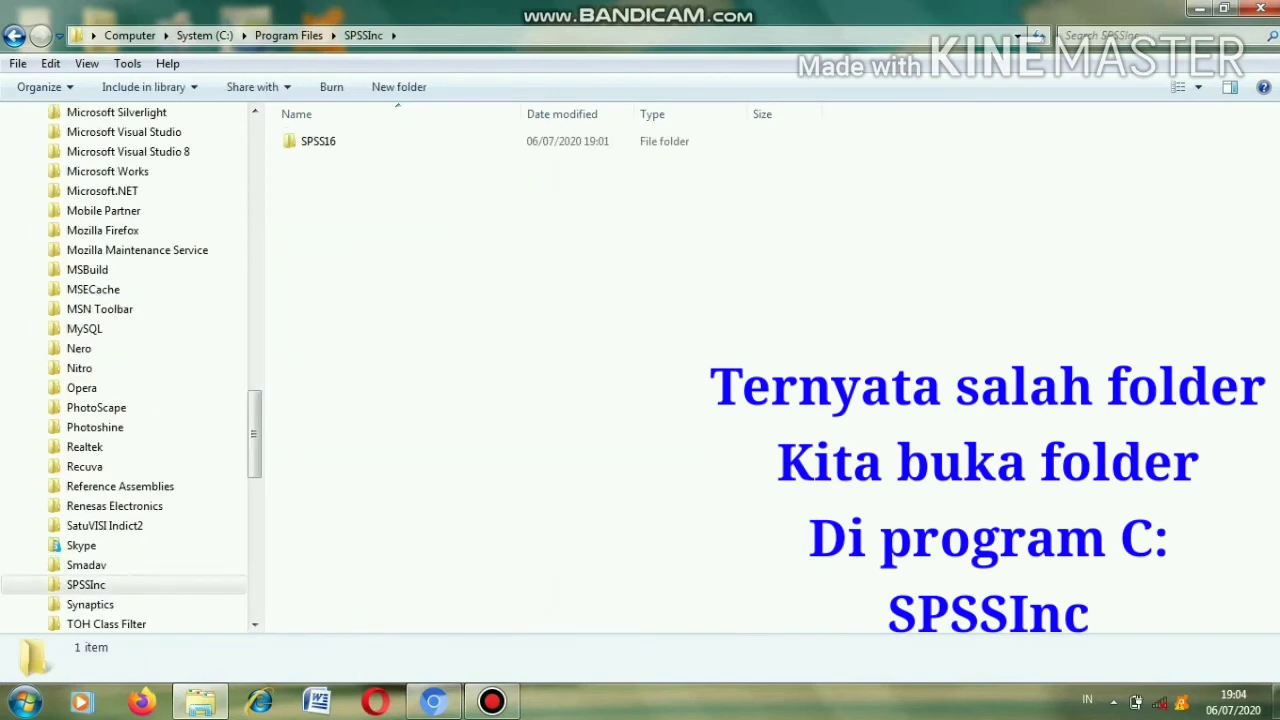
Open the SPSS16 folder inside SPSSInc and look through its files for the spss.exe application.
double_click(318, 141)
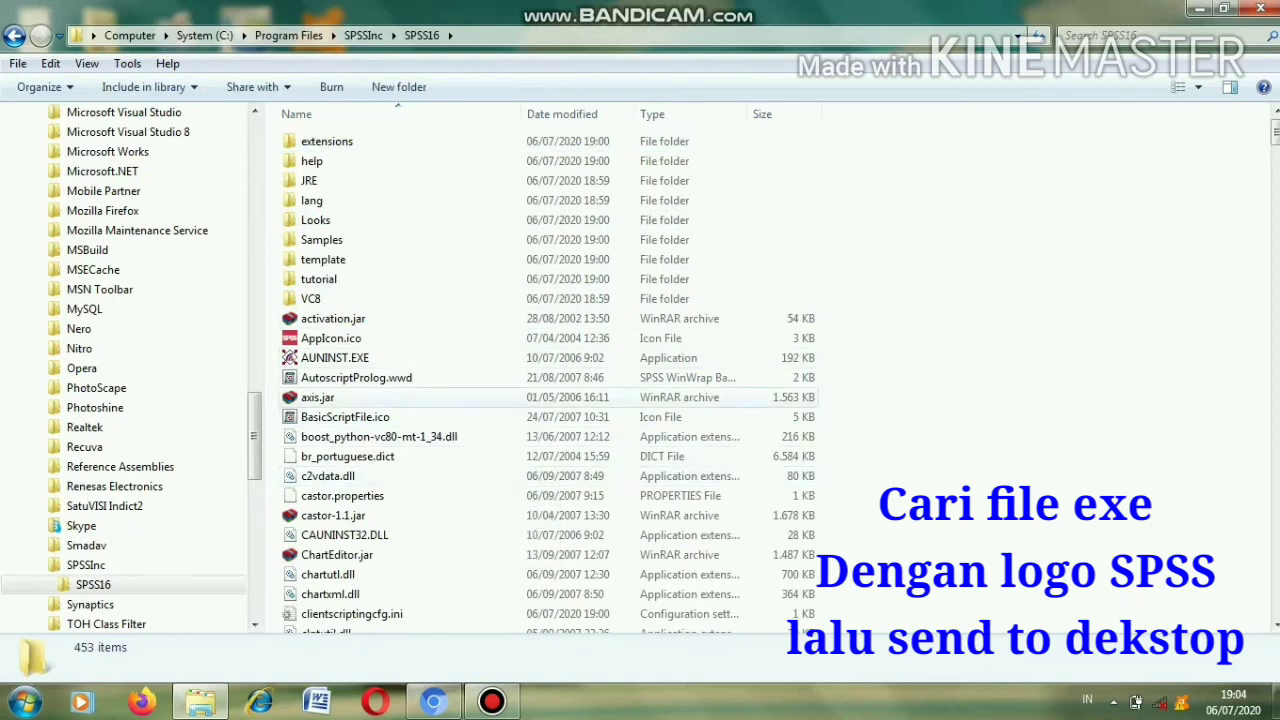
scroll(335, 357, "down", 1)
scroll(335, 366, "down", 10)
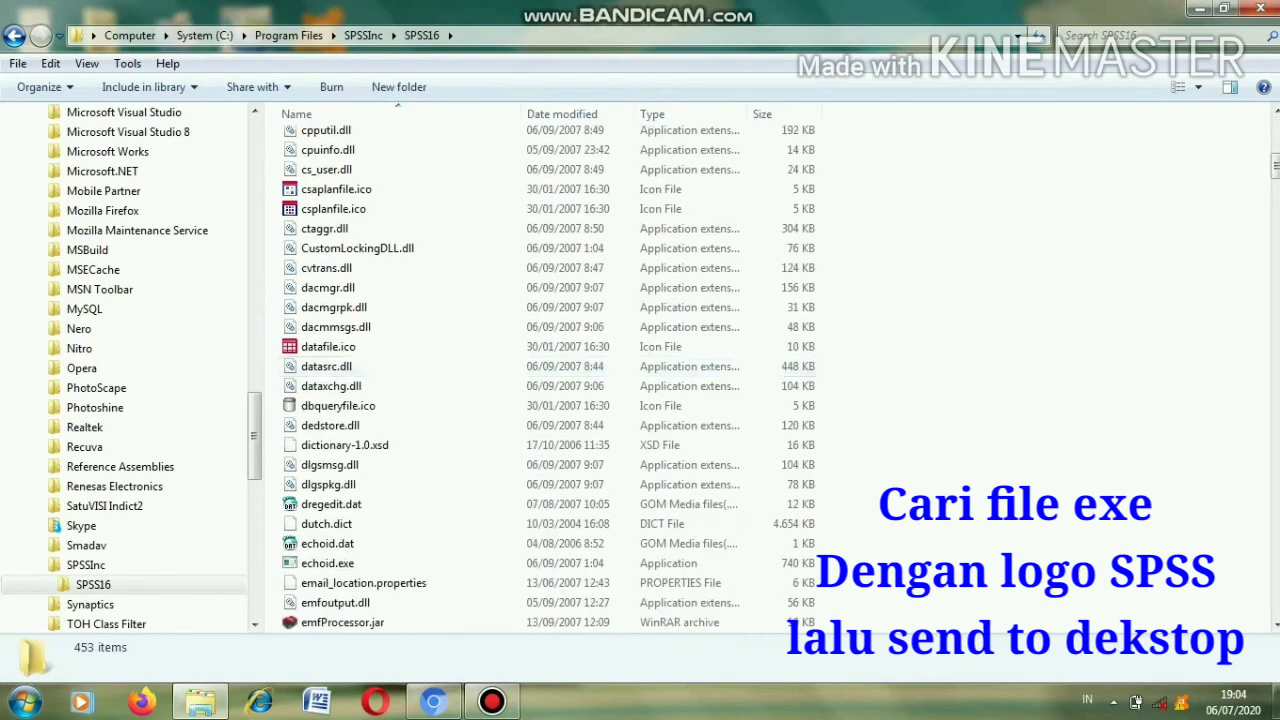
scroll(335, 366, "down", 8)
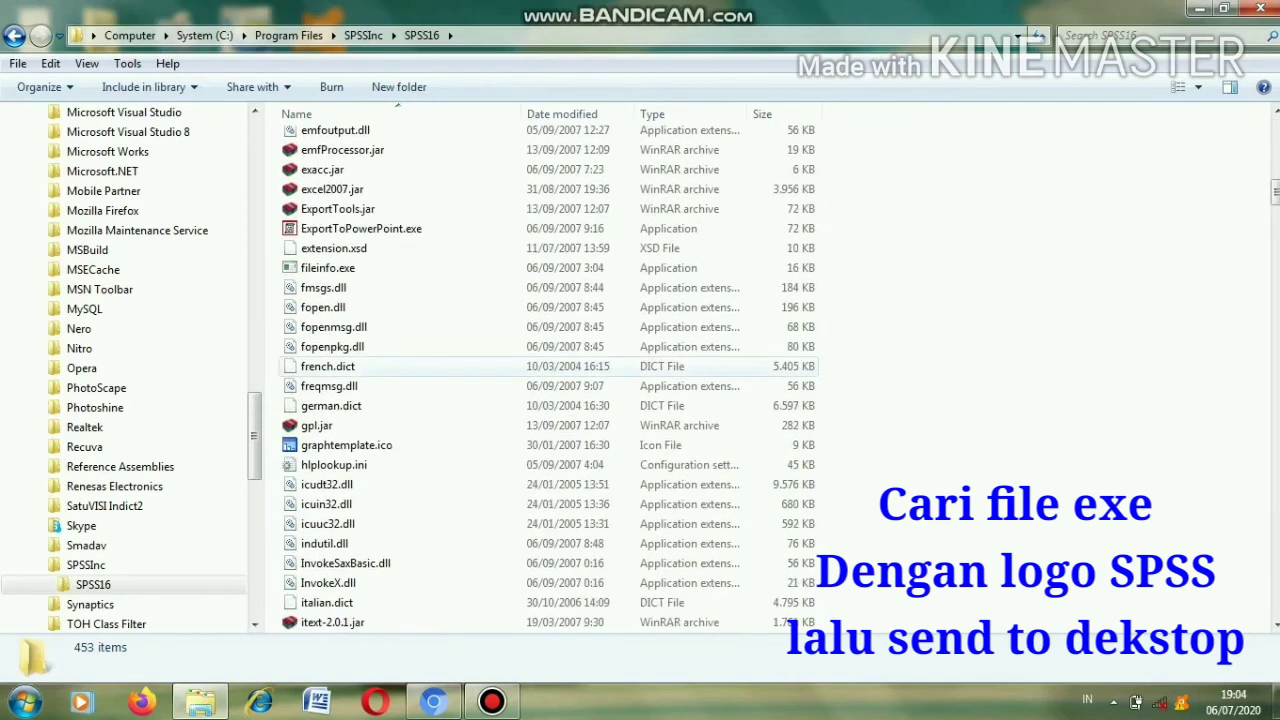
scroll(335, 366, "down", 6)
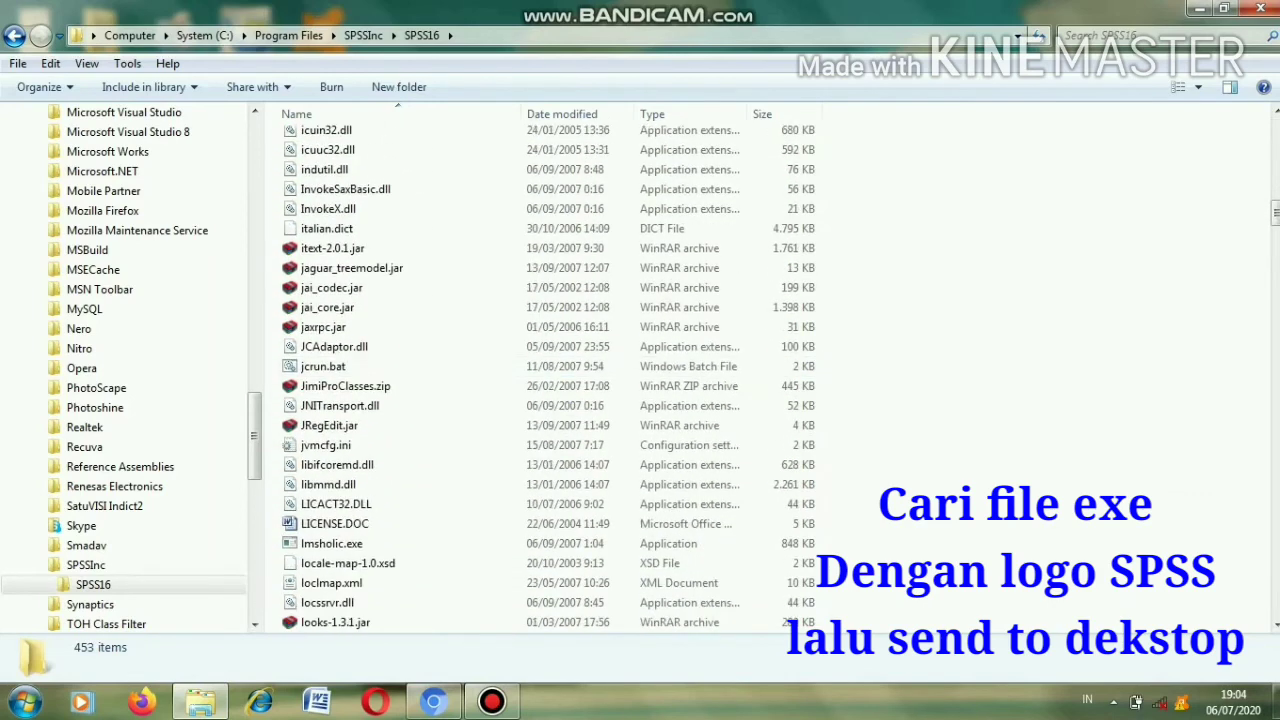
scroll(335, 366, "down", 13)
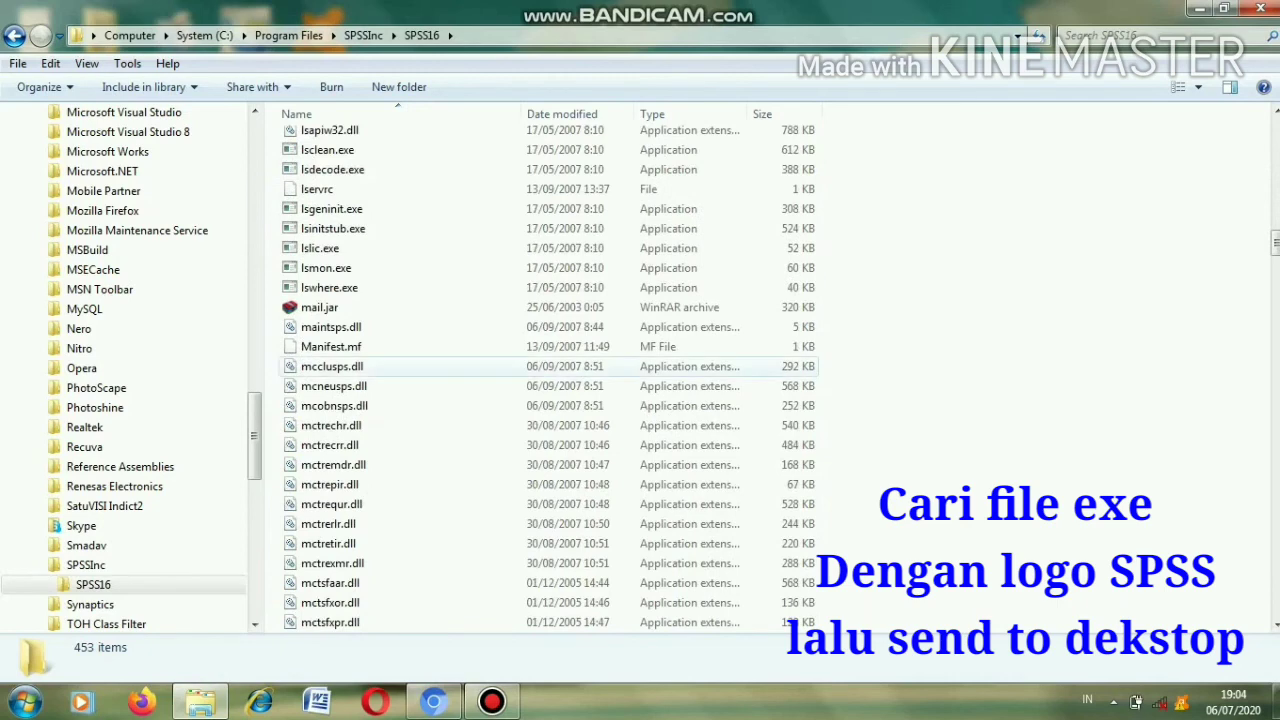
scroll(335, 366, "down", 15)
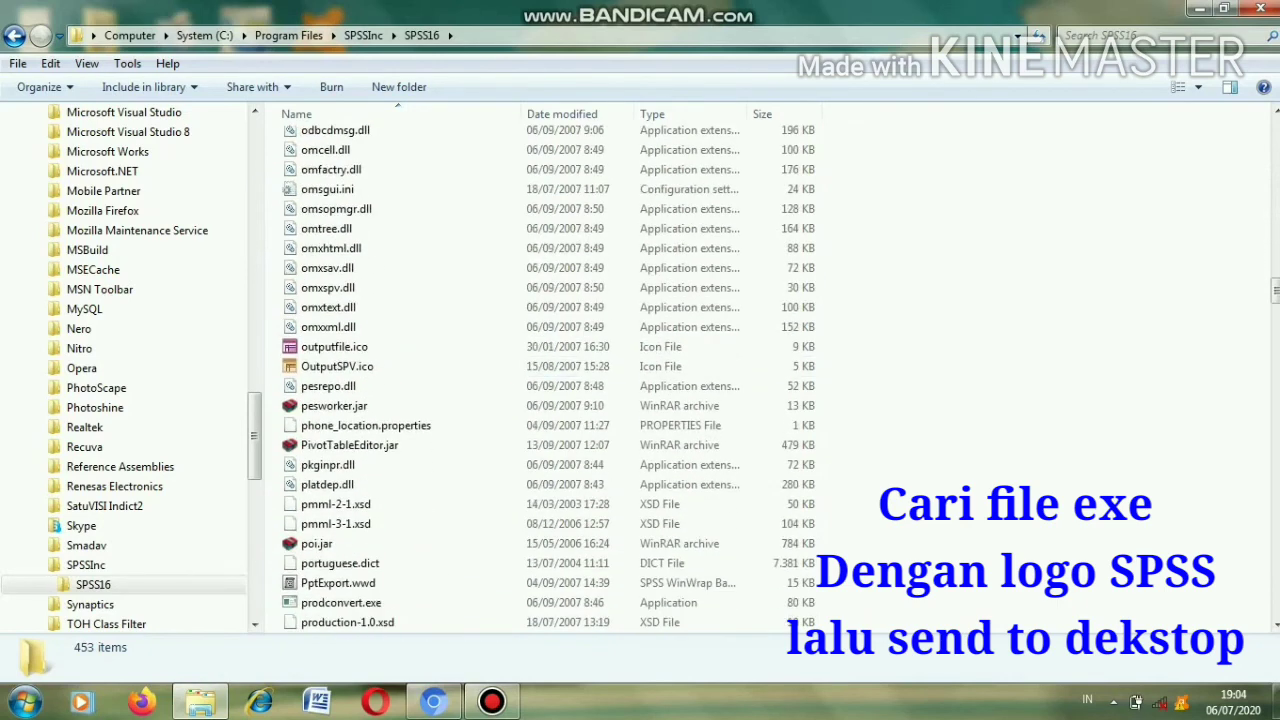
scroll(335, 366, "down", 6)
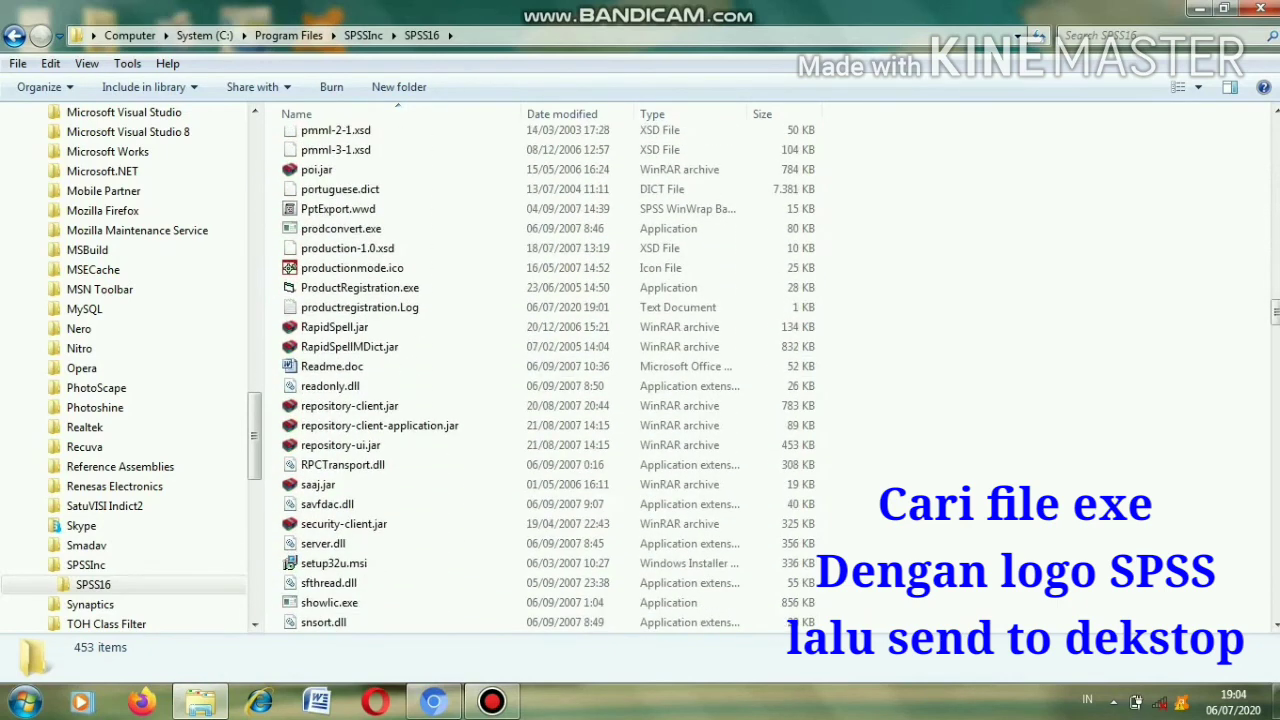
scroll(335, 366, "down", 6)
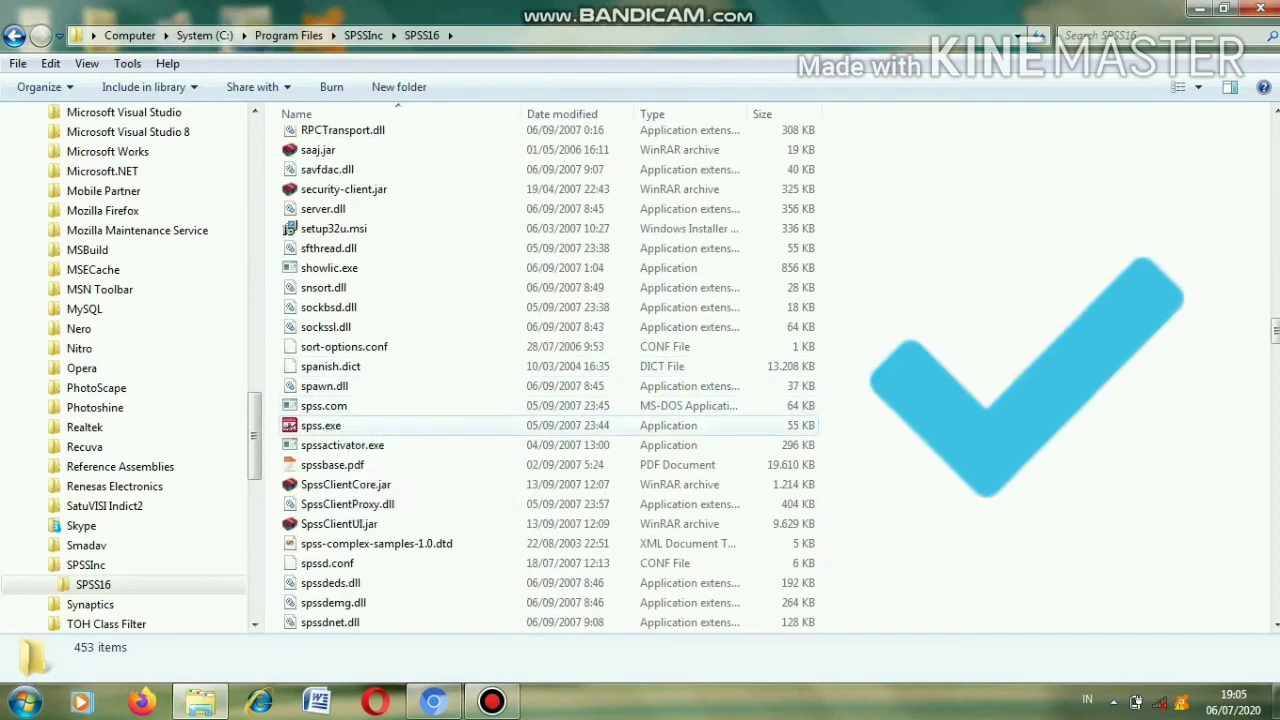
Send spss.exe to the desktop as a shortcut.
right_click(372, 428)
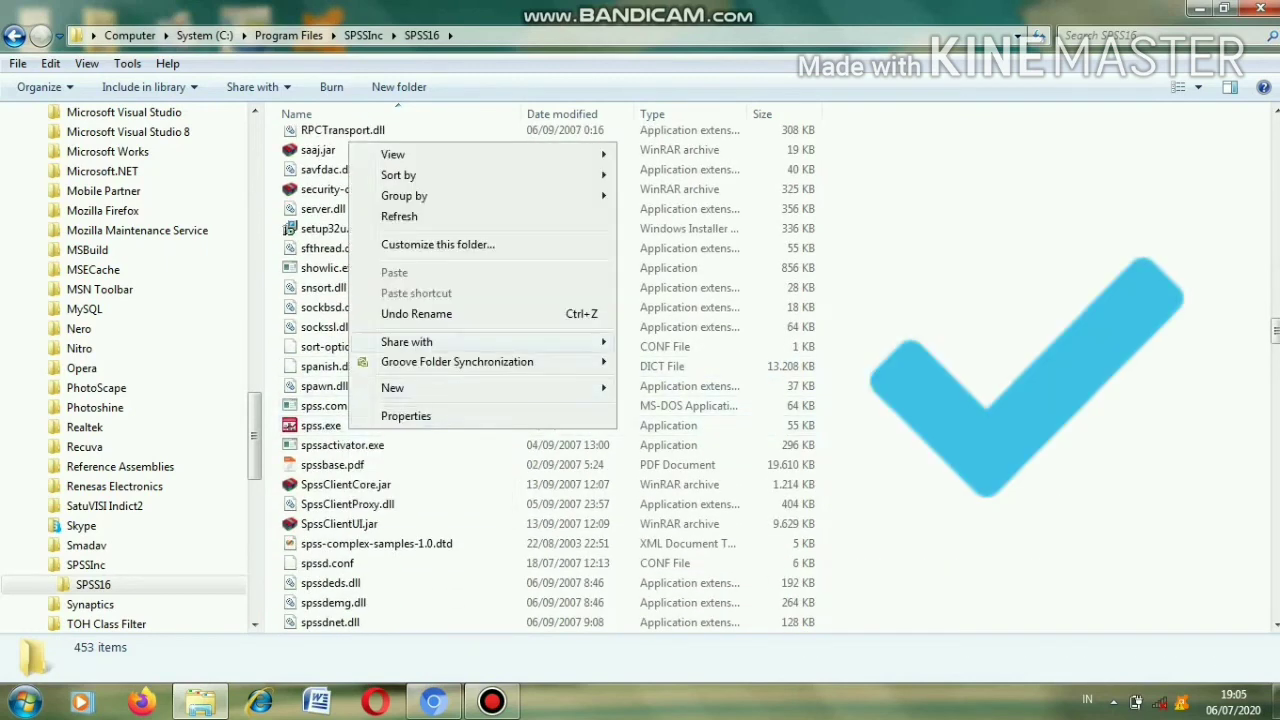
mouse_move(450, 342)
left_click(322, 426)
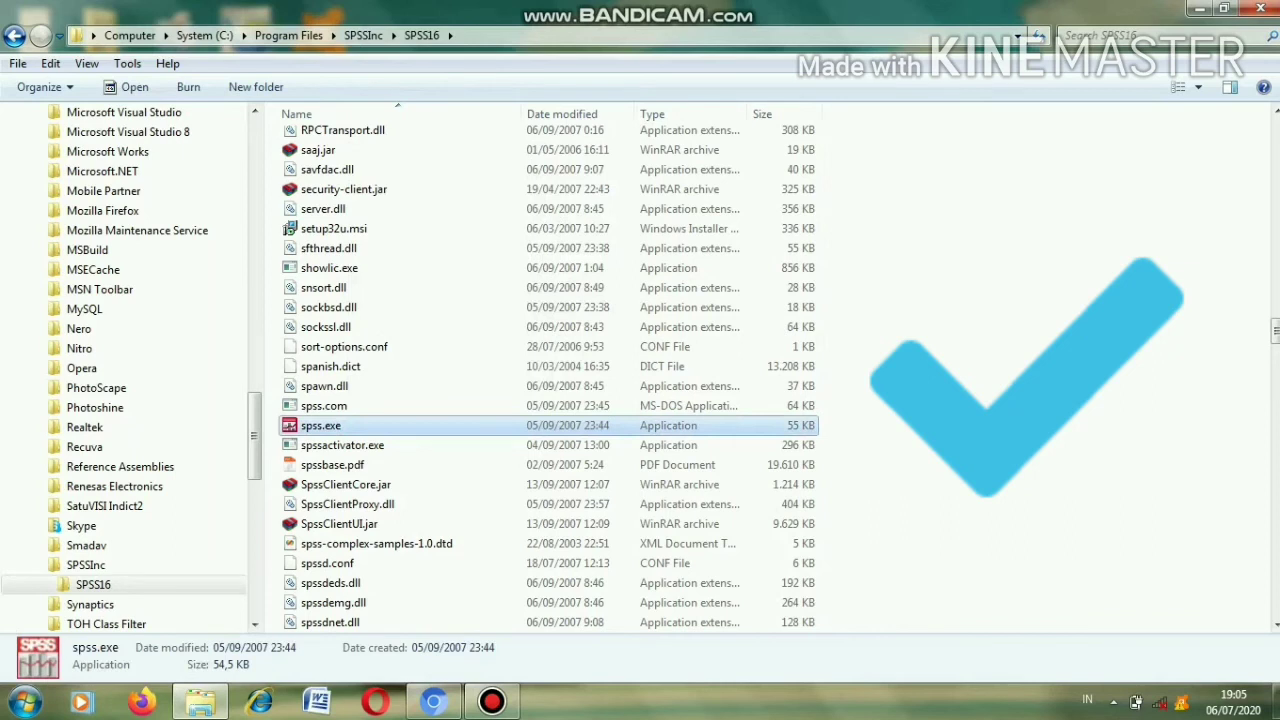
right_click(328, 426)
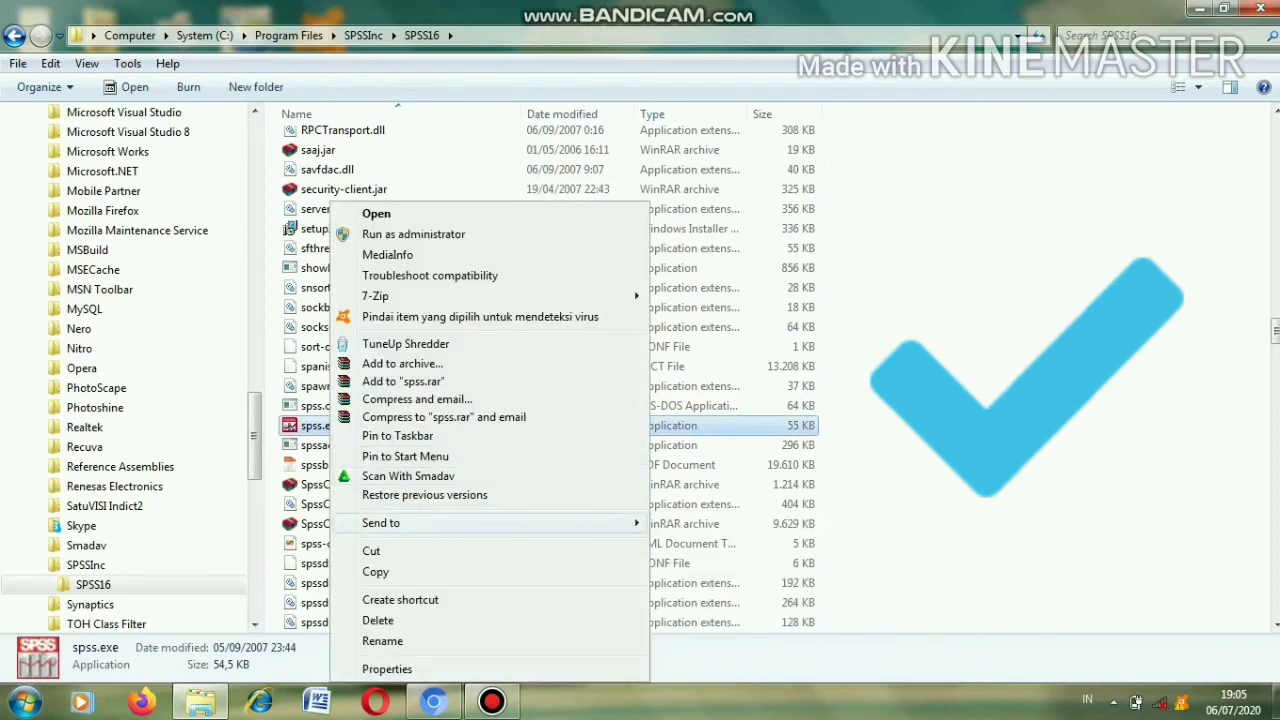
mouse_move(490, 523)
left_click(740, 543)
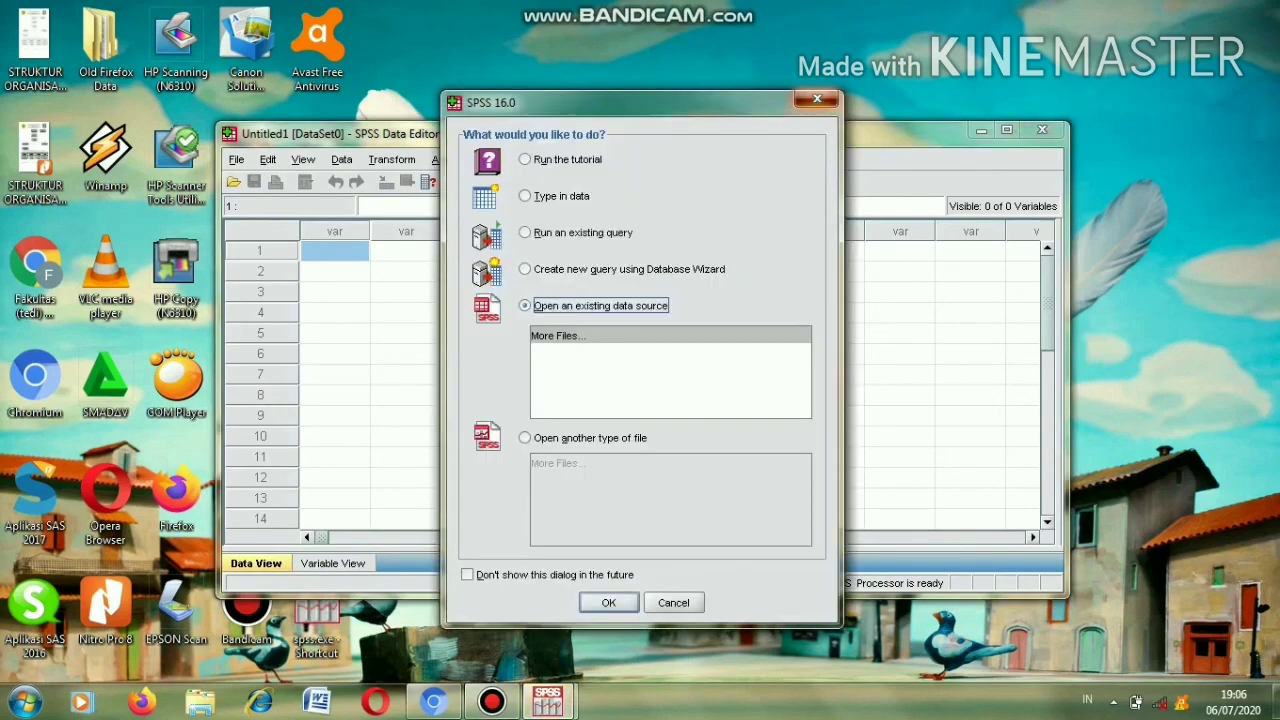
Dismiss the SPSS 16.0 startup dialog, maximize the Data Editor window and show its Variable View.
left_click(817, 99)
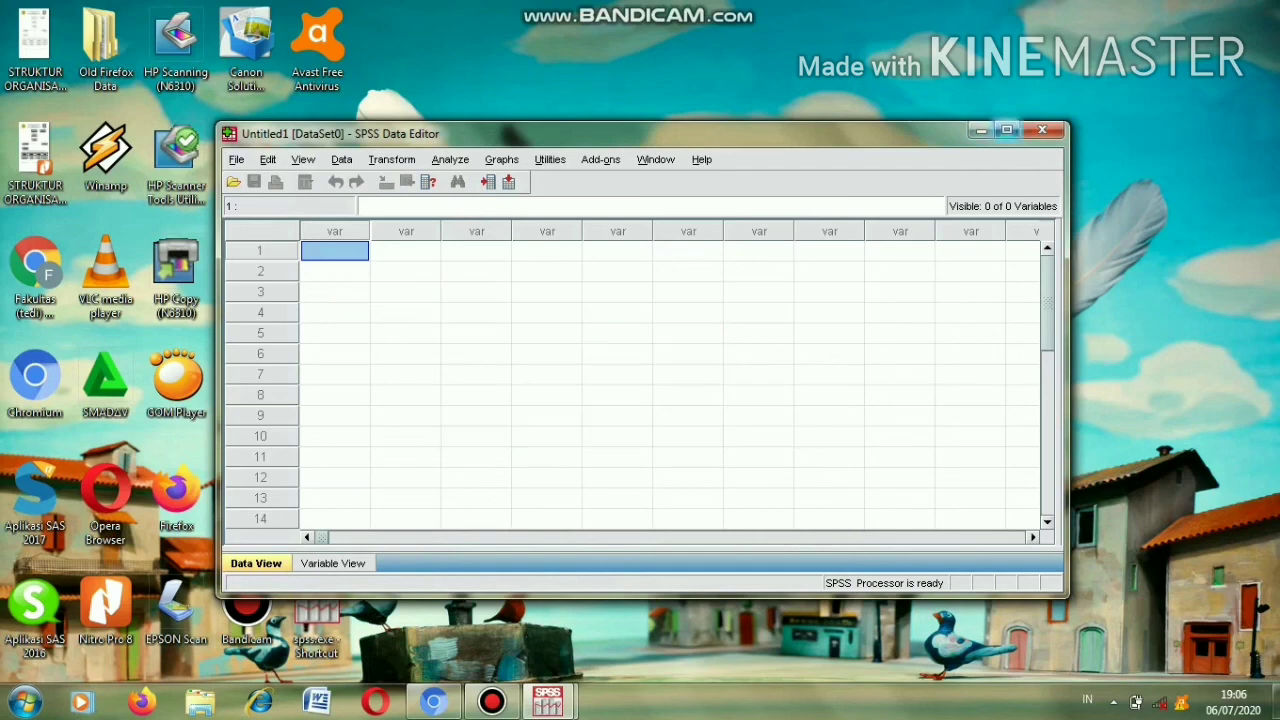
left_click(1006, 130)
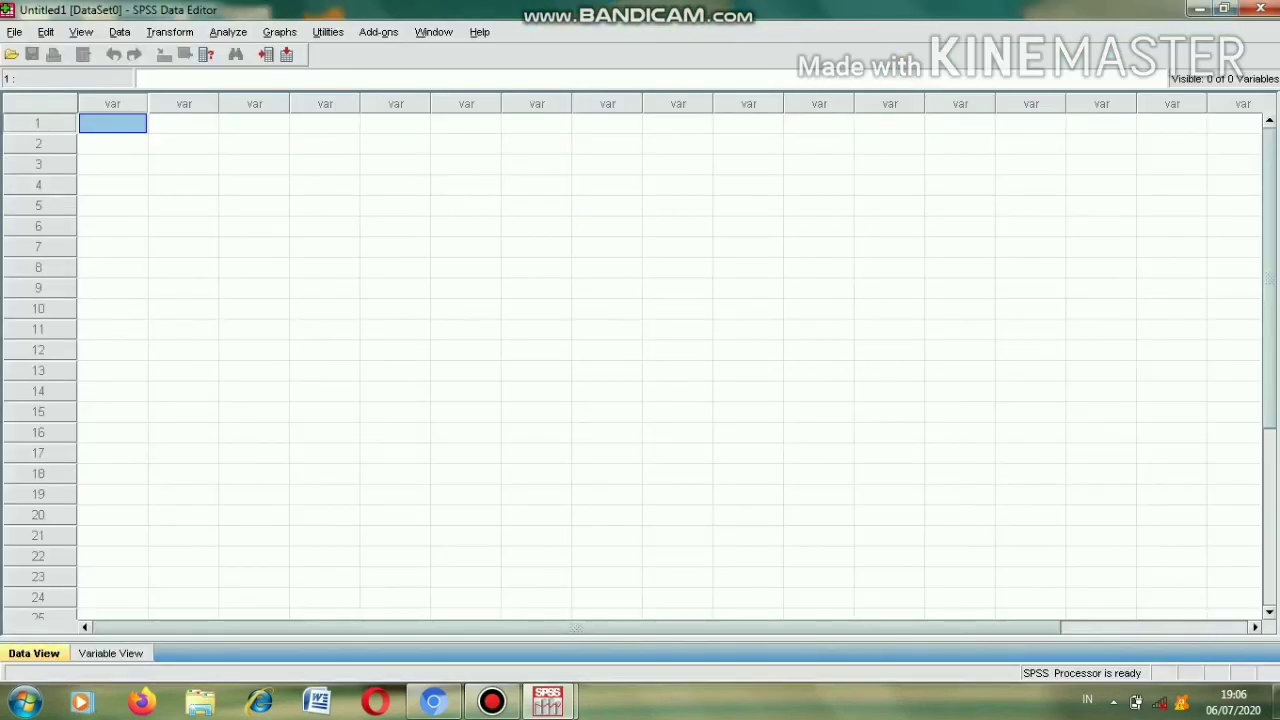
left_click(111, 653)
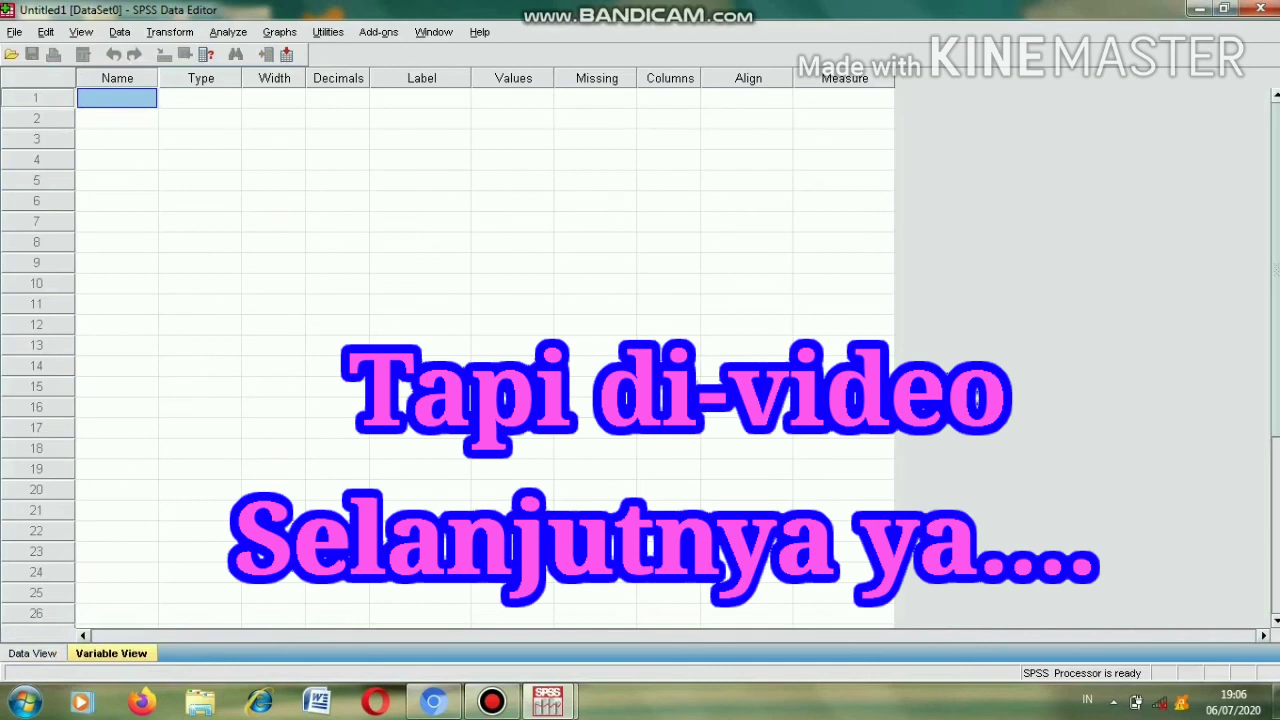